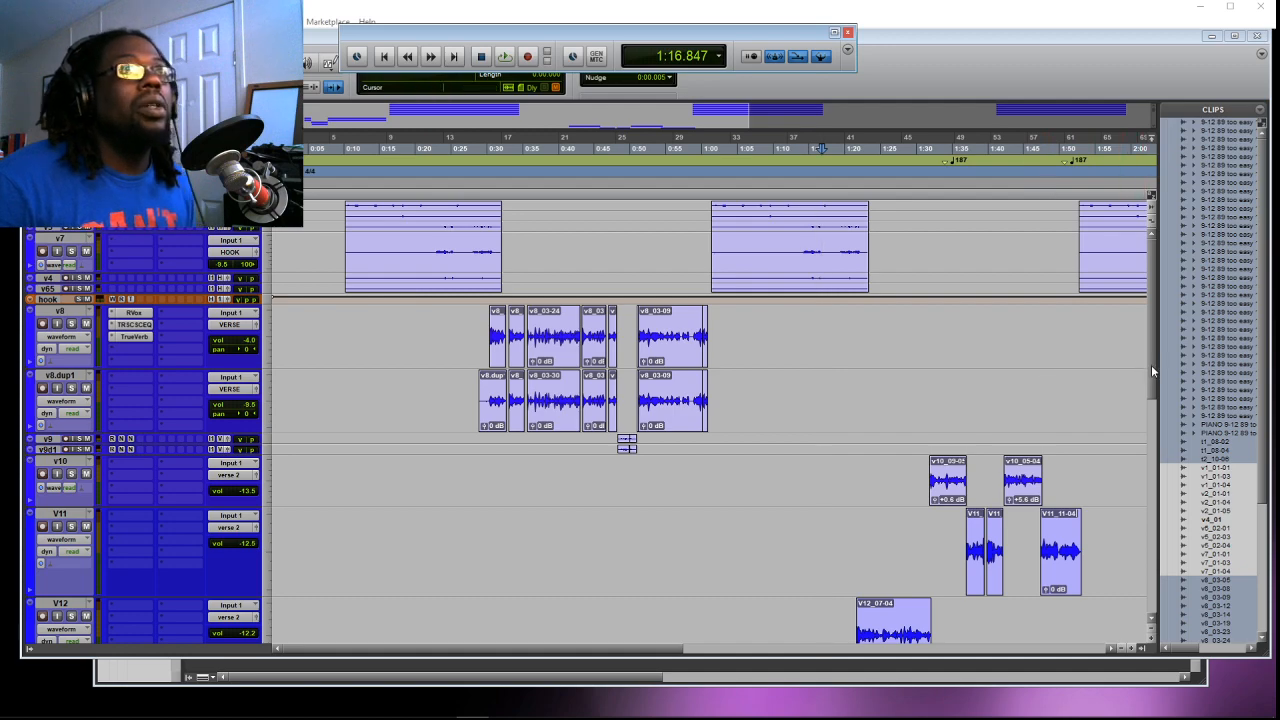
Select the v8 track and increase the height of the hook vocal tracks above it, including v5 and v7.
mouse_move(1155, 362)
mouse_down()
mouse_move(1147, 538)
mouse_move(1153, 365)
mouse_up()
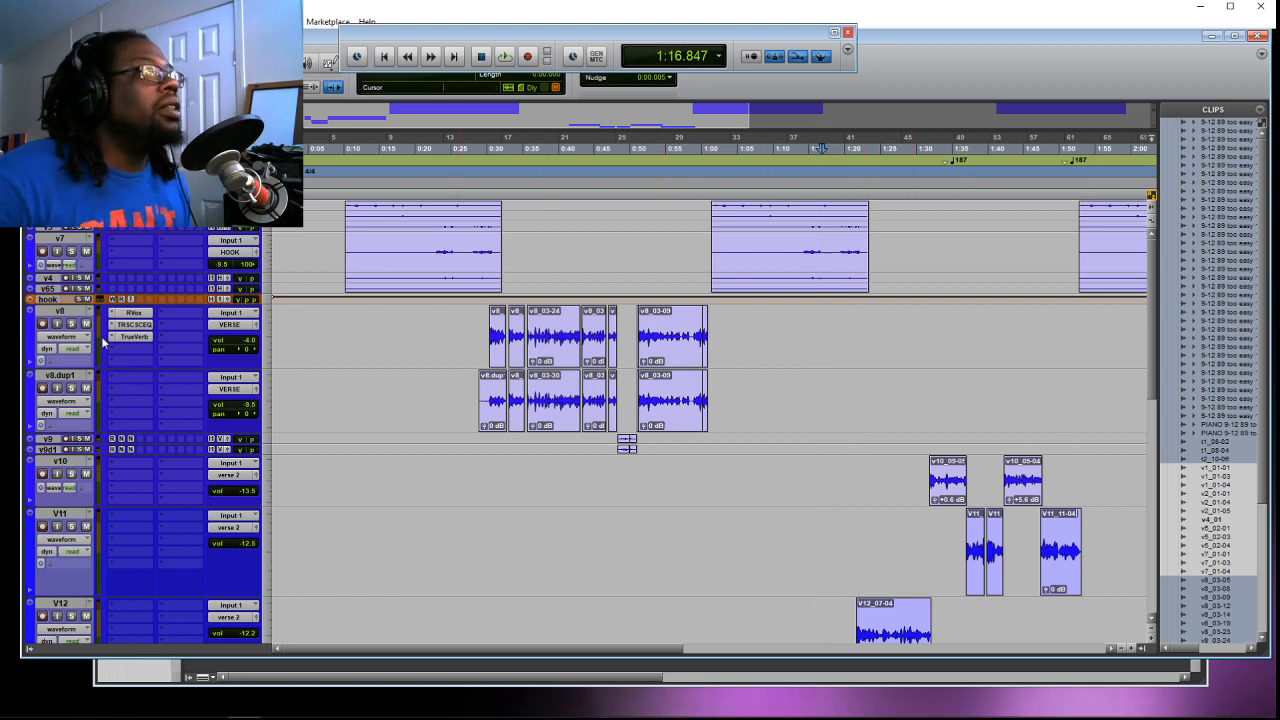
click(62, 311)
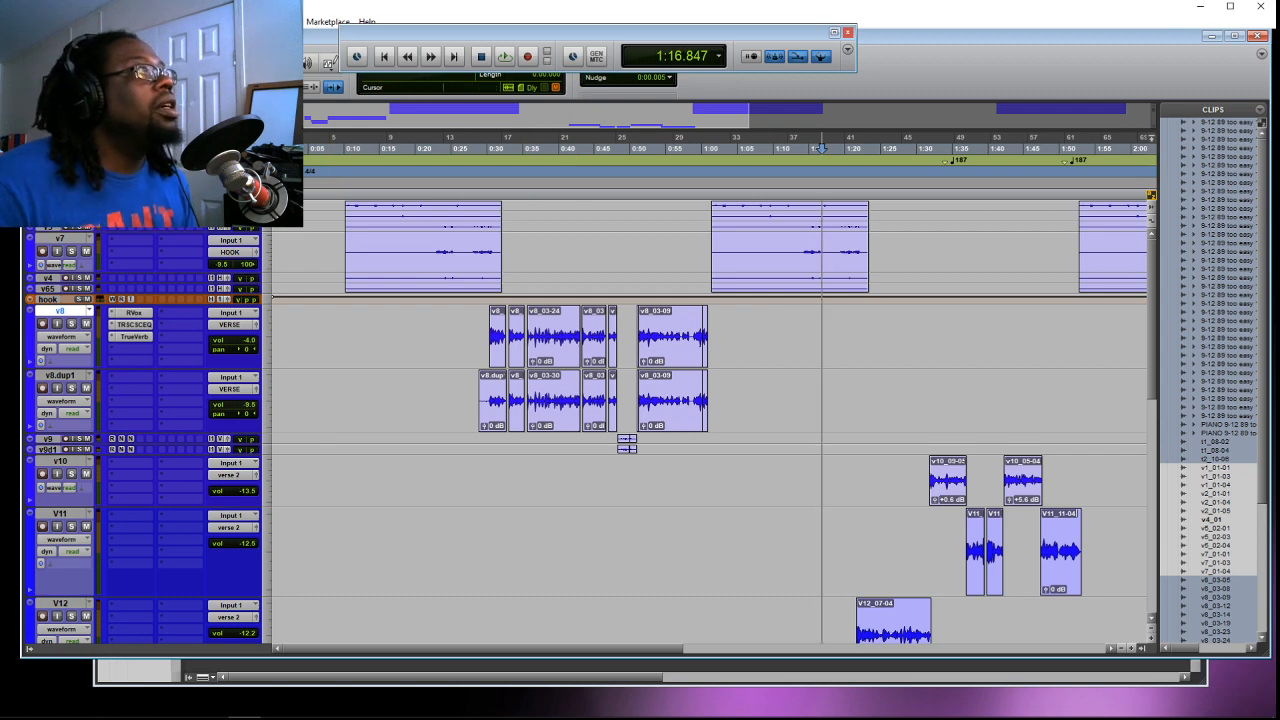
drag(47, 211, 47, 268)
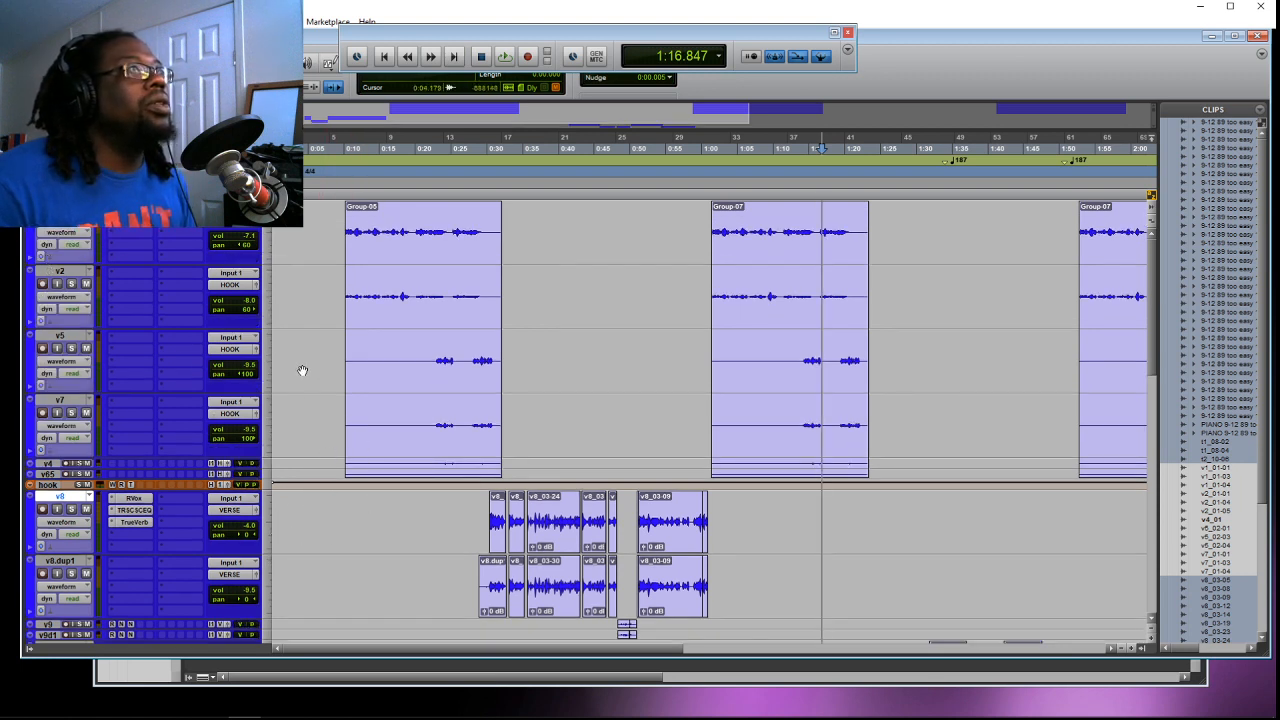
Select the Group-05 hook clip and go through its tracks in turn, including v2, v5, v7 and v4.
click(417, 443)
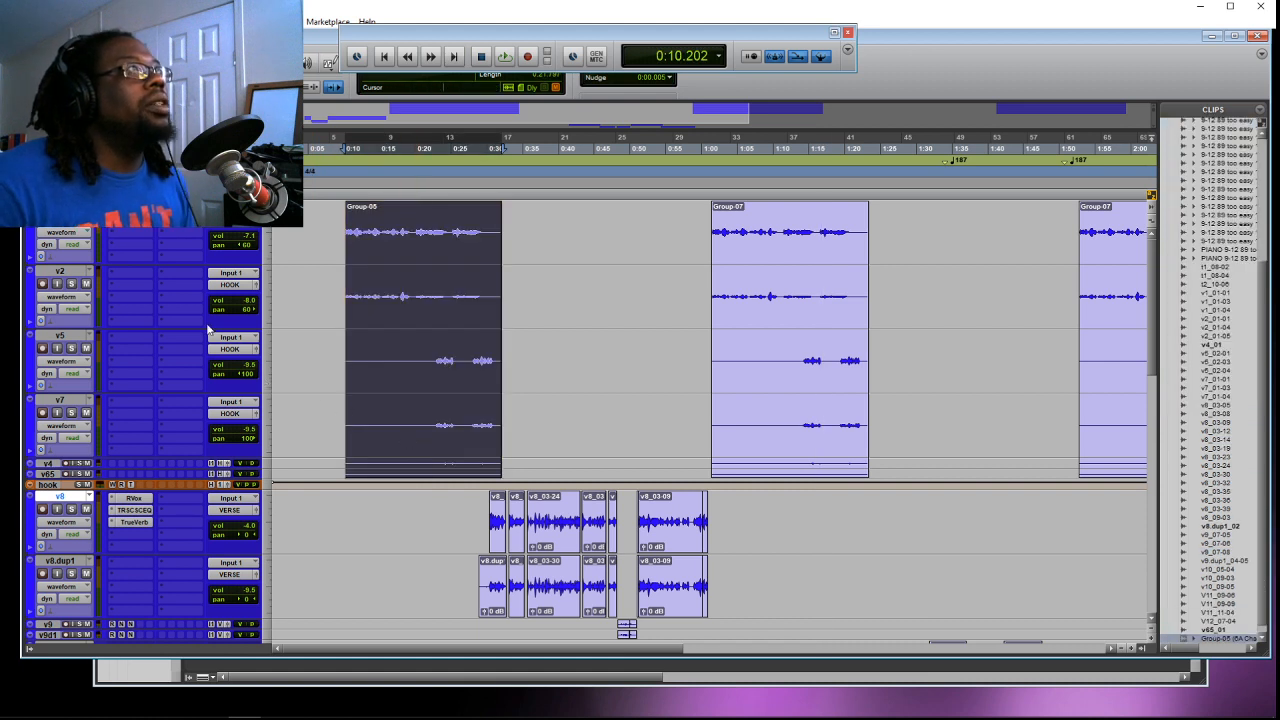
click(62, 207)
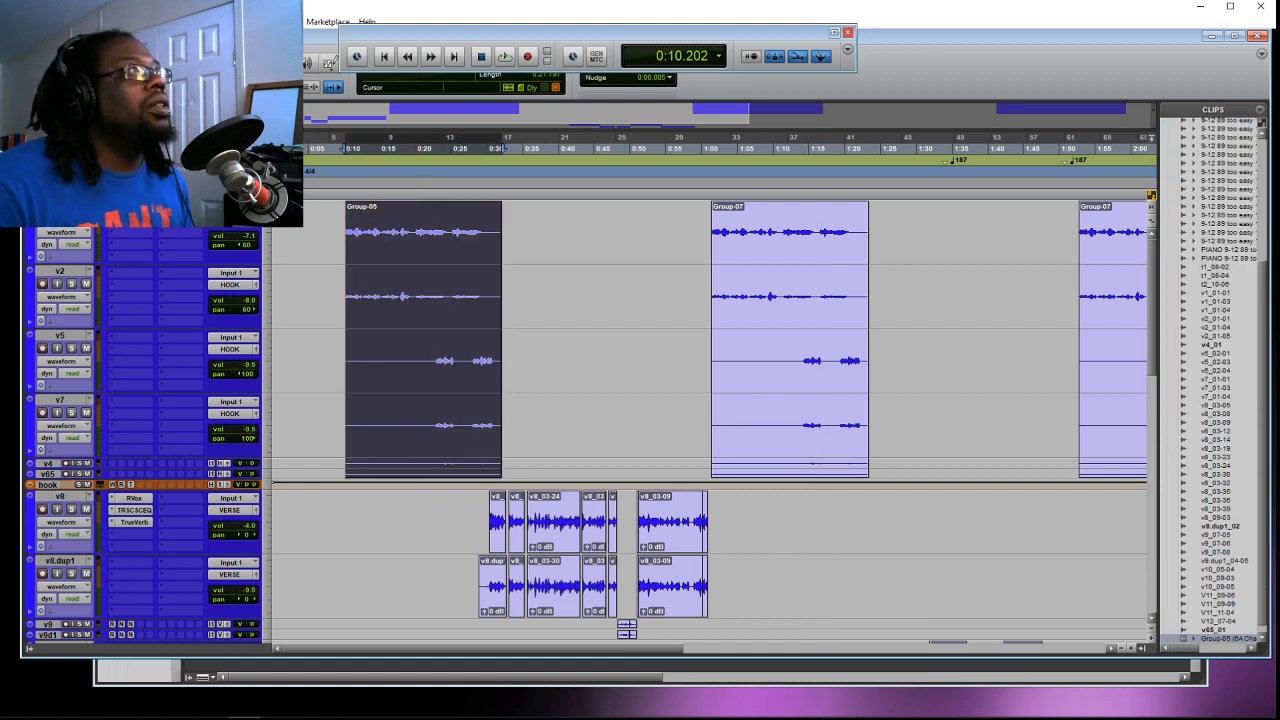
click(69, 275)
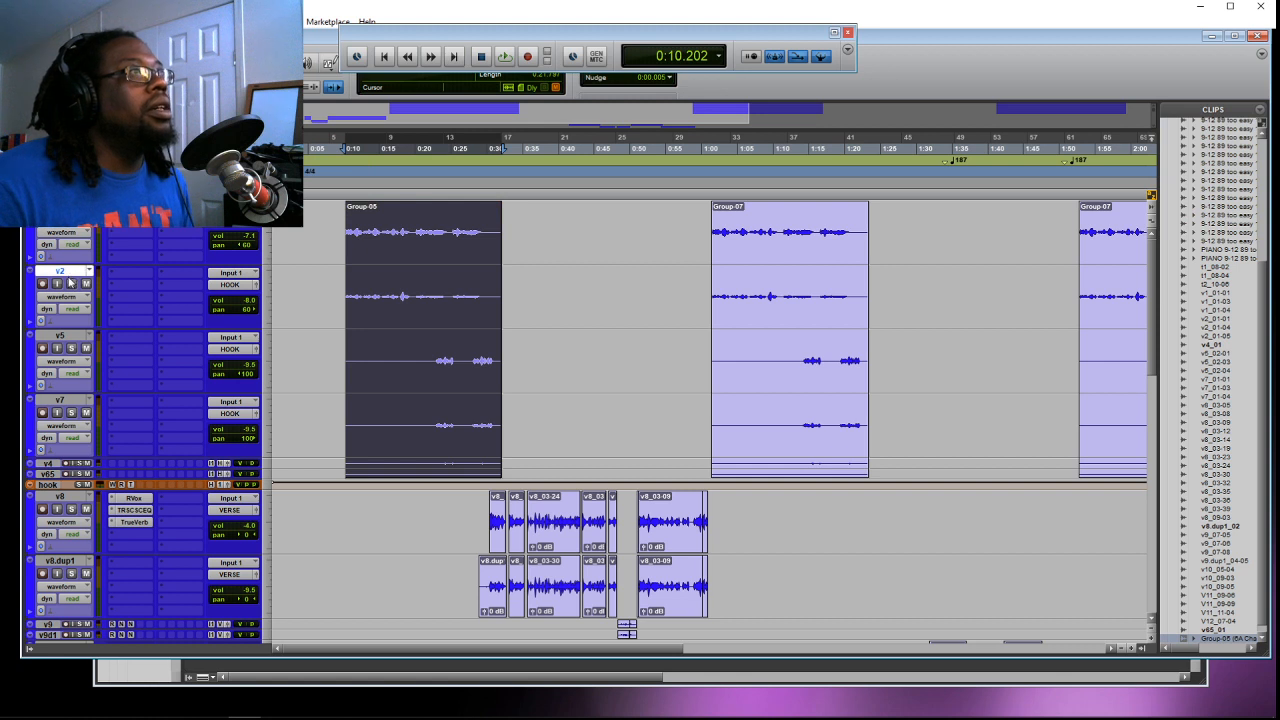
click(75, 339)
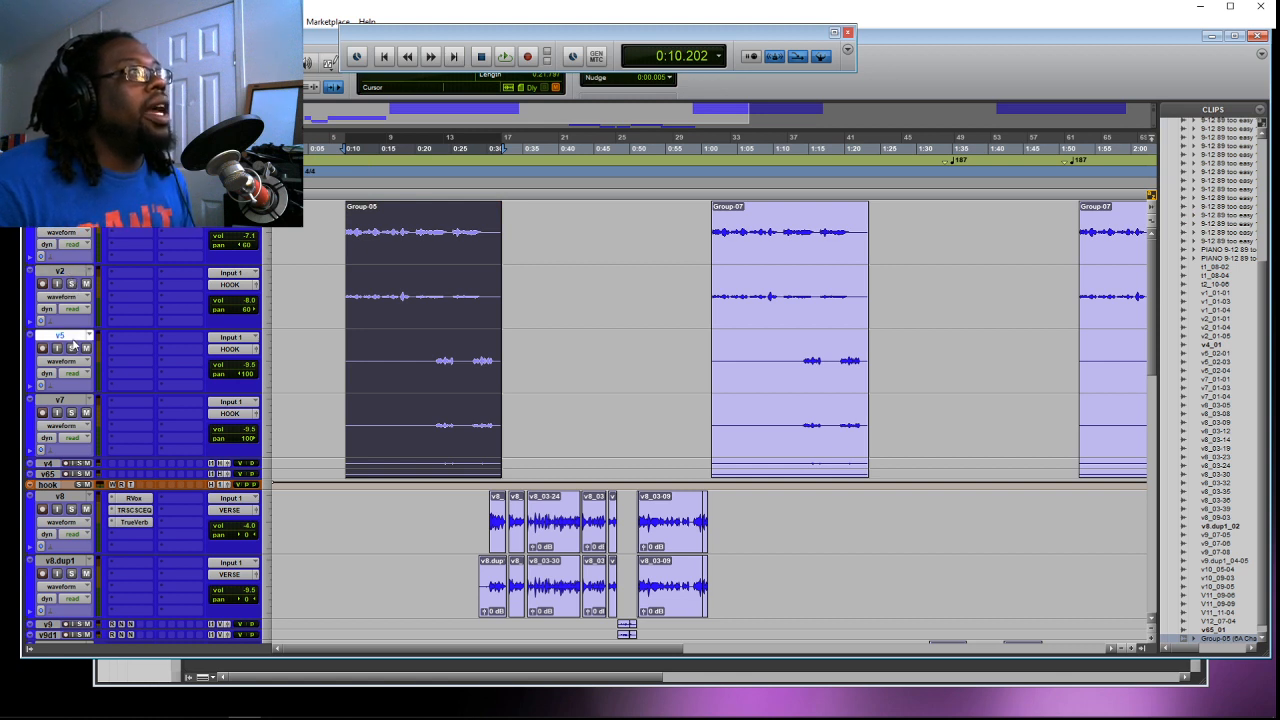
click(74, 403)
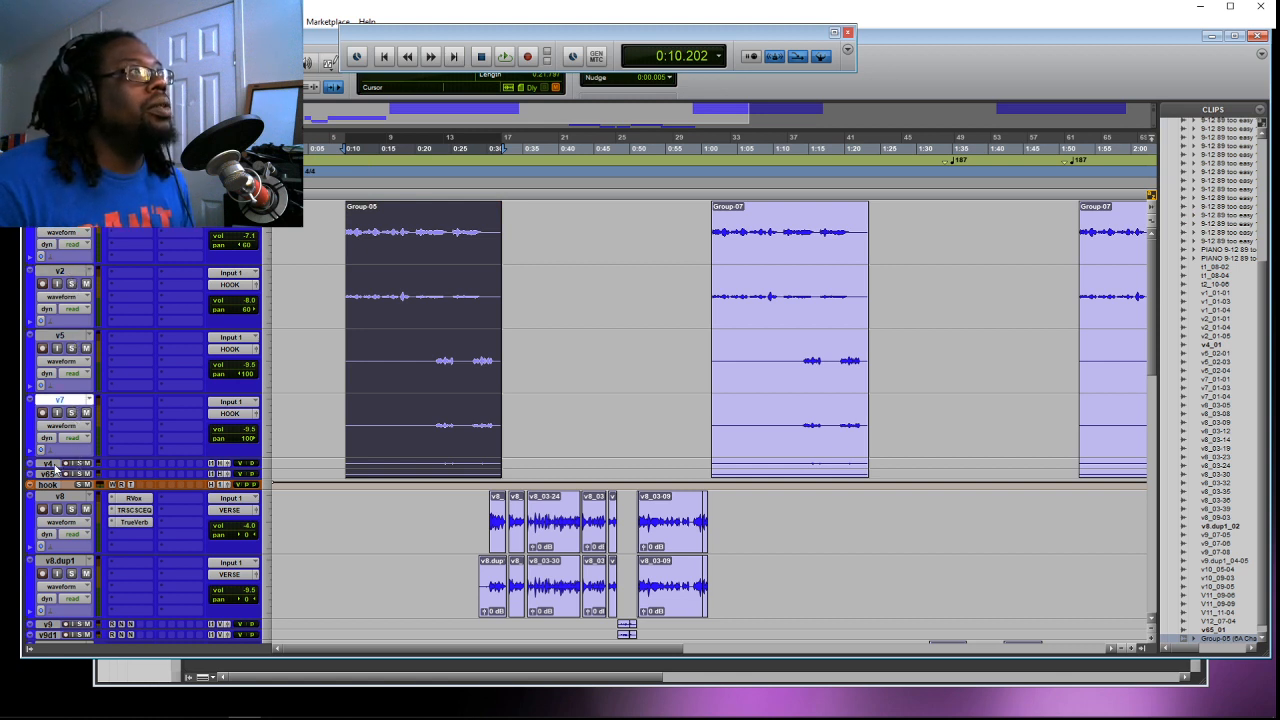
click(54, 466)
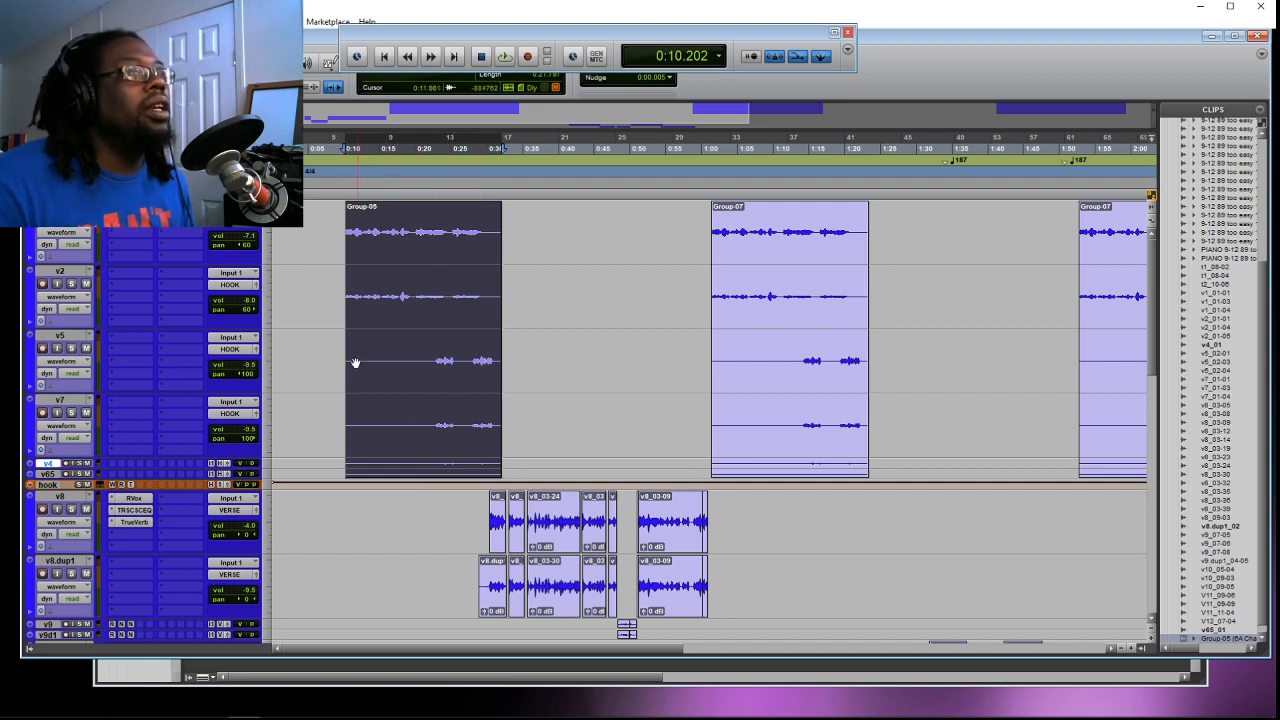
Go through the verse tracks below the hook, selecting v8.dup1 and v9 in turn.
scroll(453, 363, down, 1)
scroll(453, 363, down, 2)
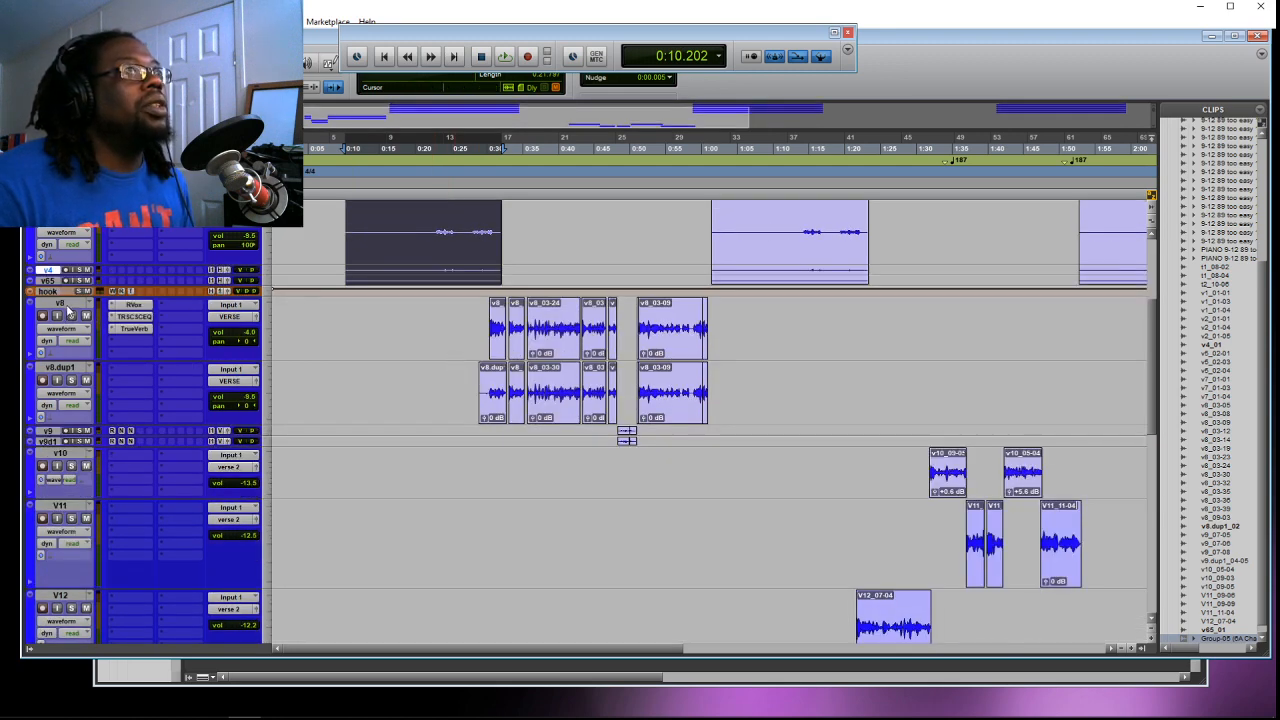
click(64, 369)
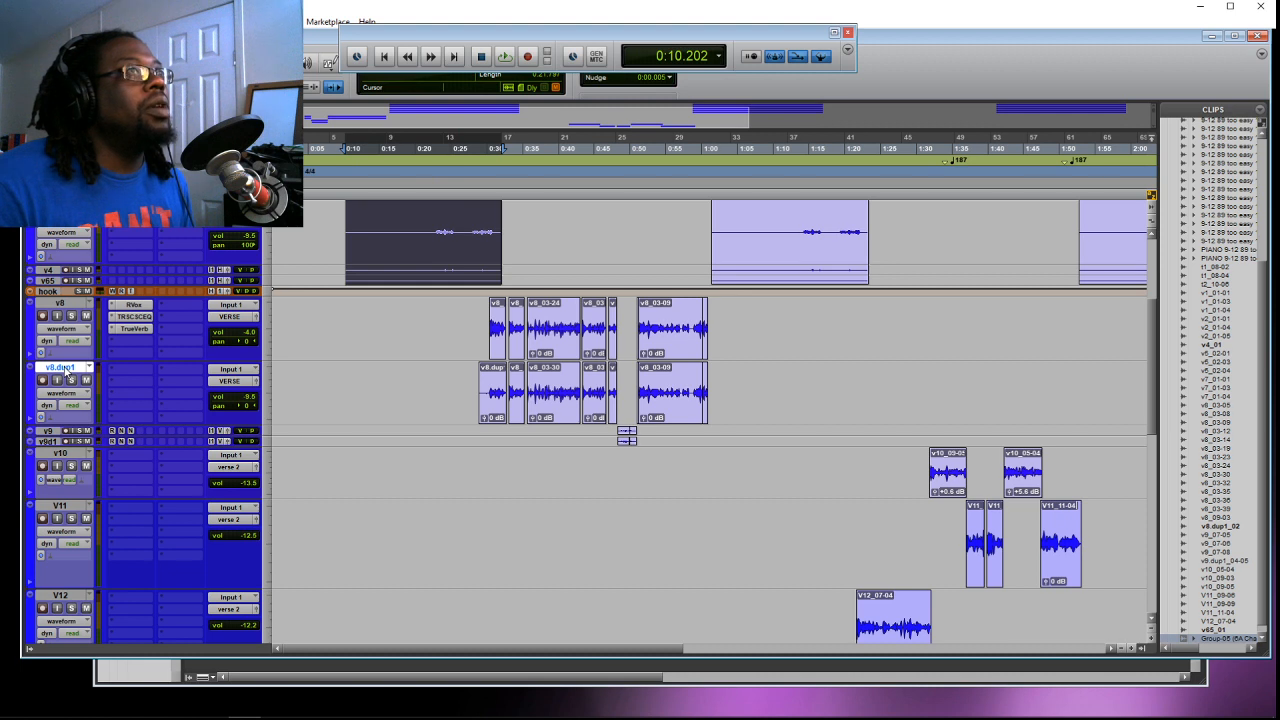
click(50, 432)
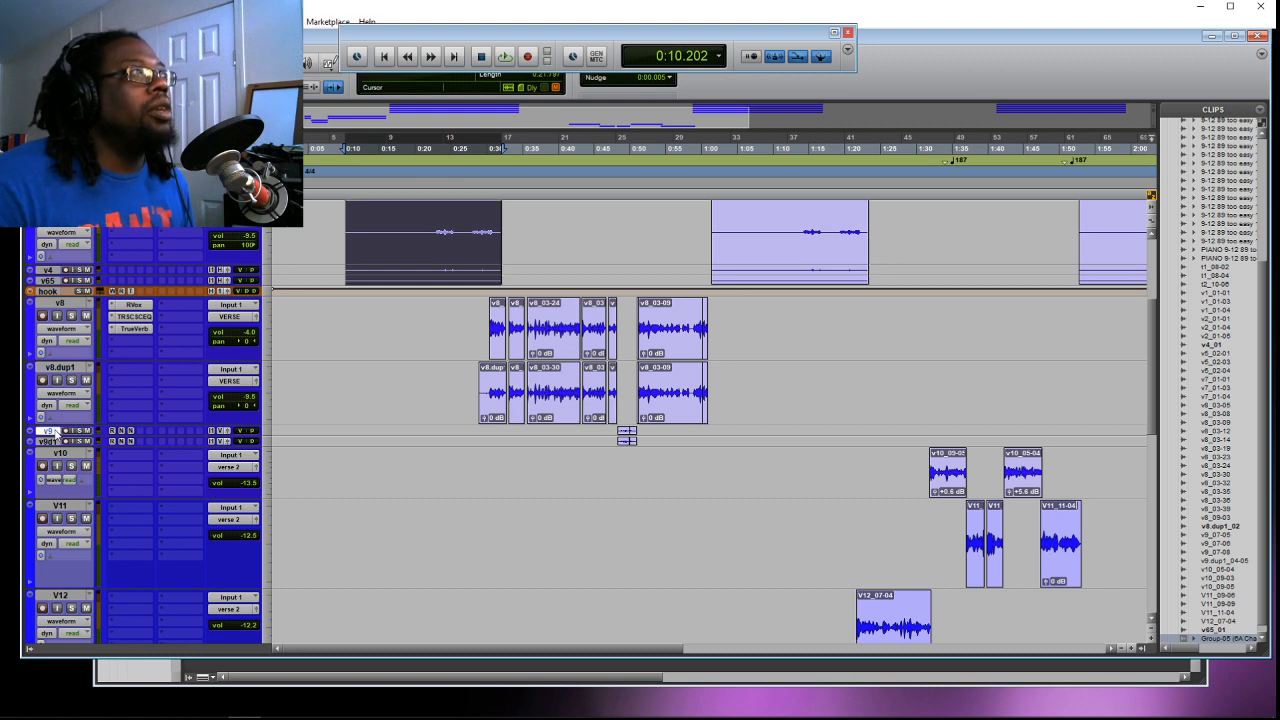
Inspect the short clips on the v9 track and its duplicate near 0:50 by selecting them one after another.
click(610, 432)
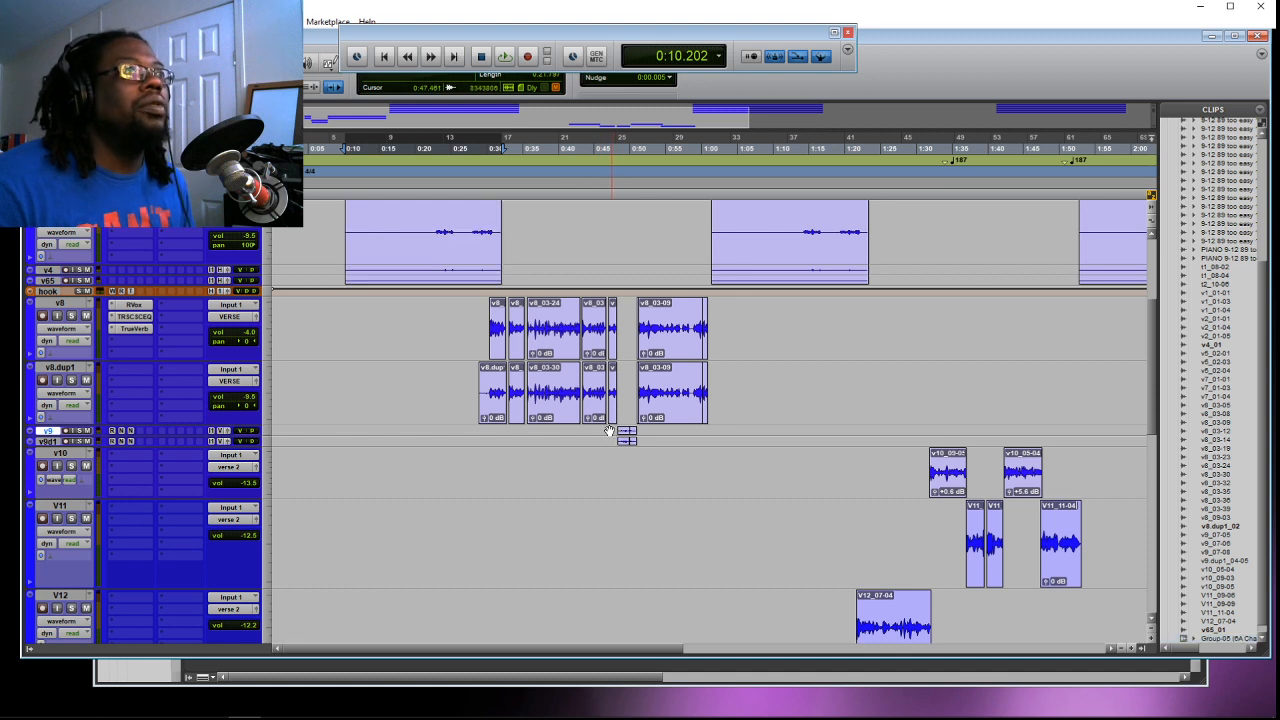
click(623, 433)
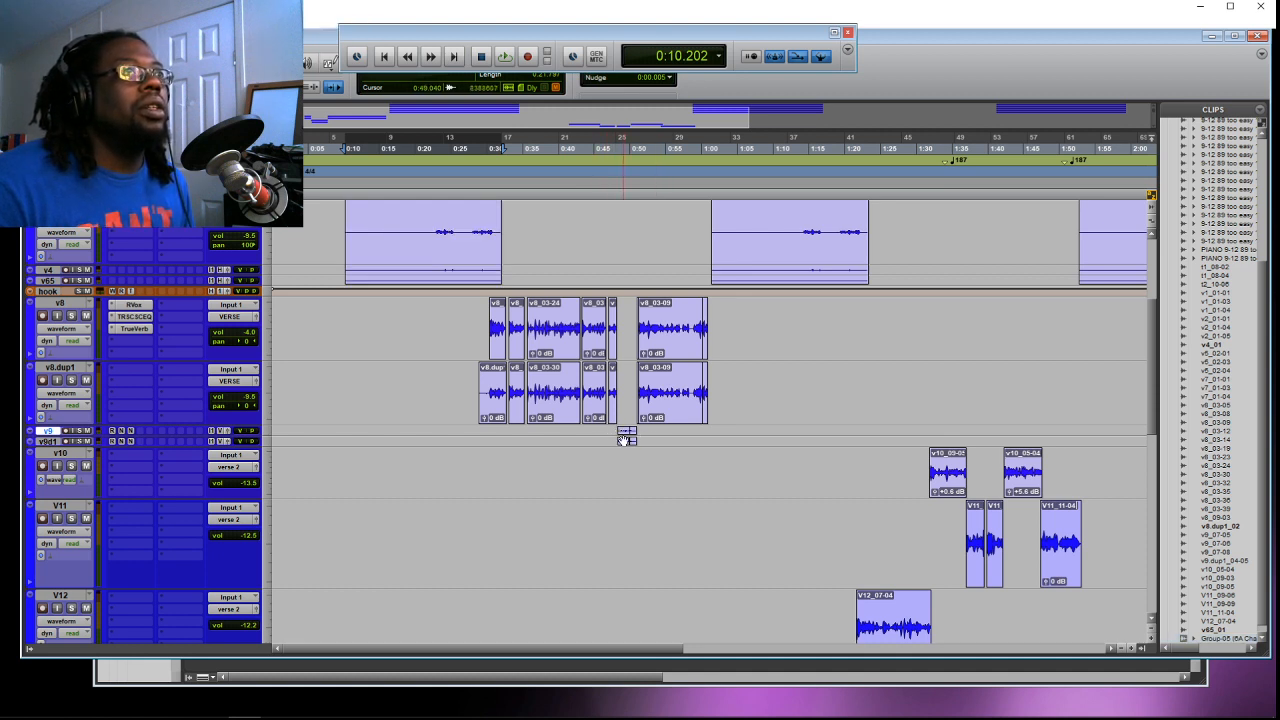
click(626, 432)
click(626, 442)
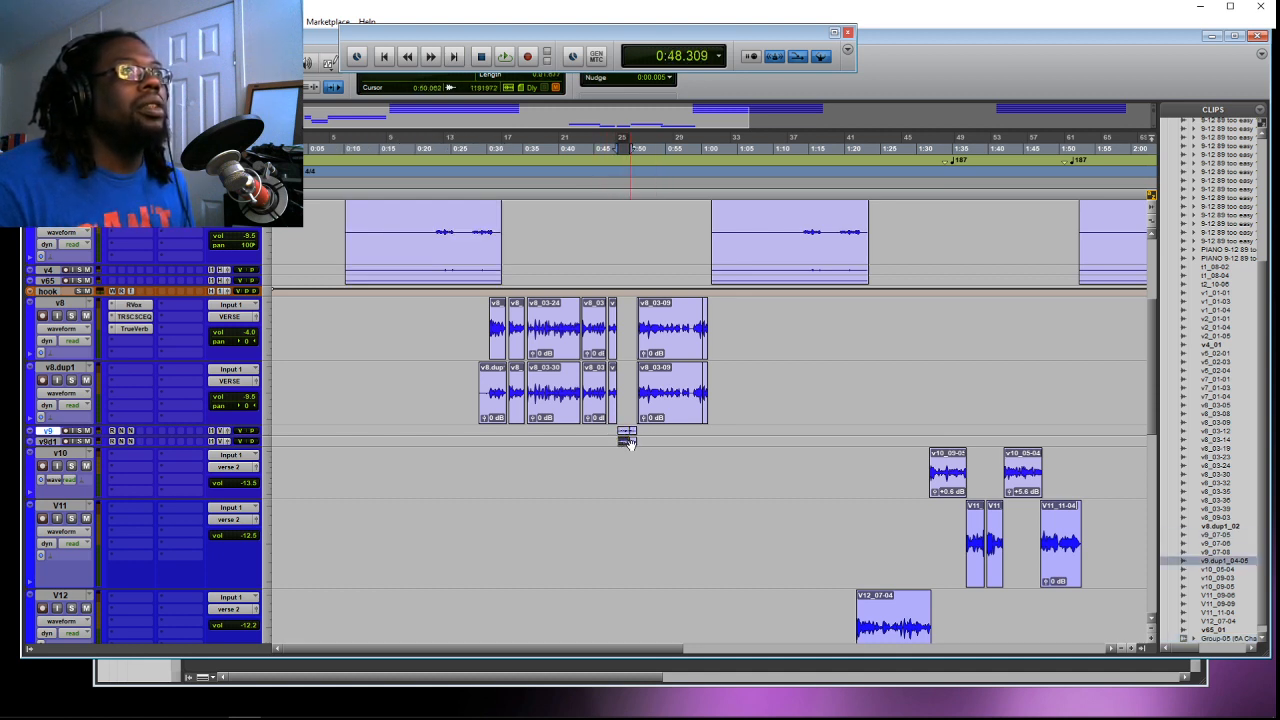
click(633, 442)
click(633, 432)
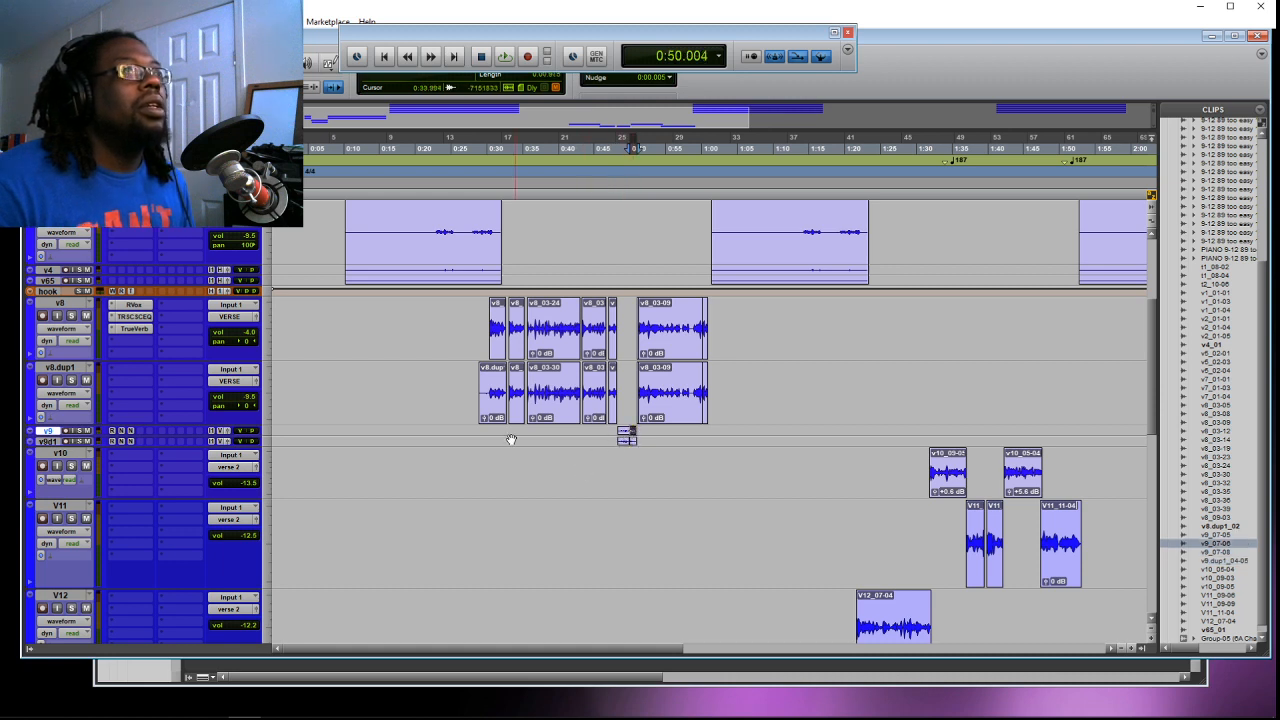
Increase the track heights of v9.dup1 and v9 so their waveforms and inserts can be read.
drag(44, 443, 44, 488)
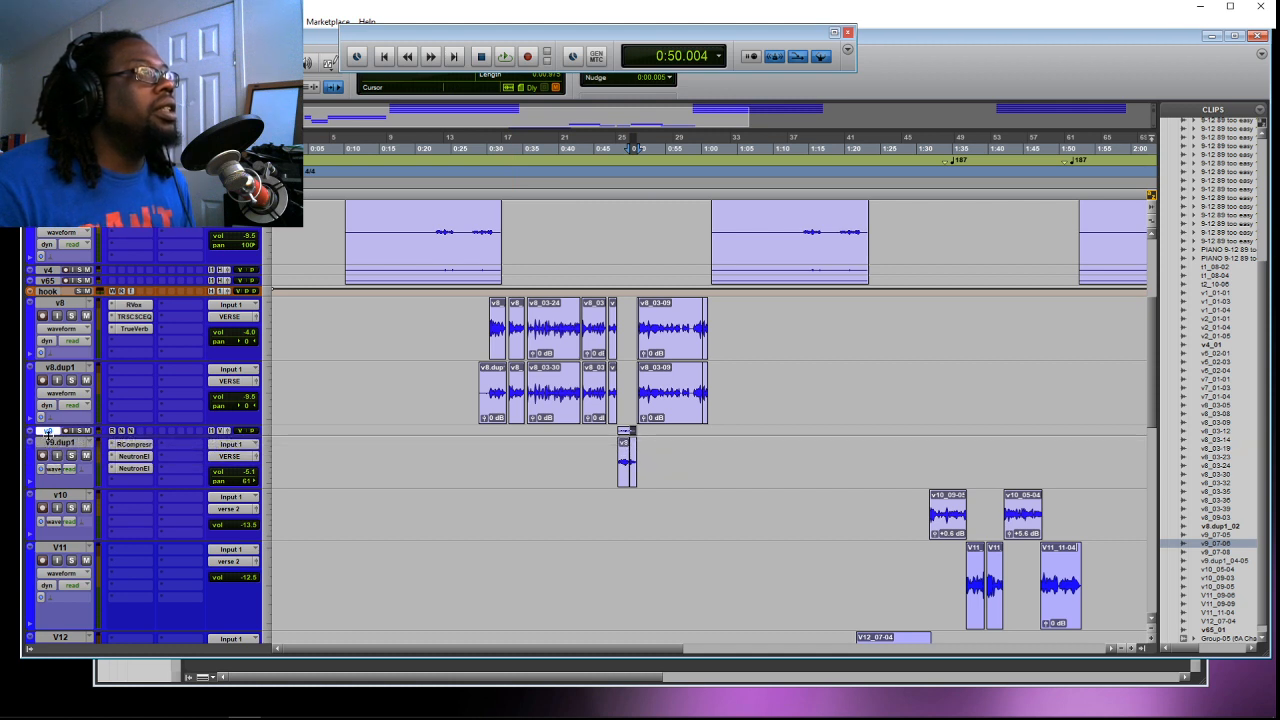
drag(47, 436, 47, 490)
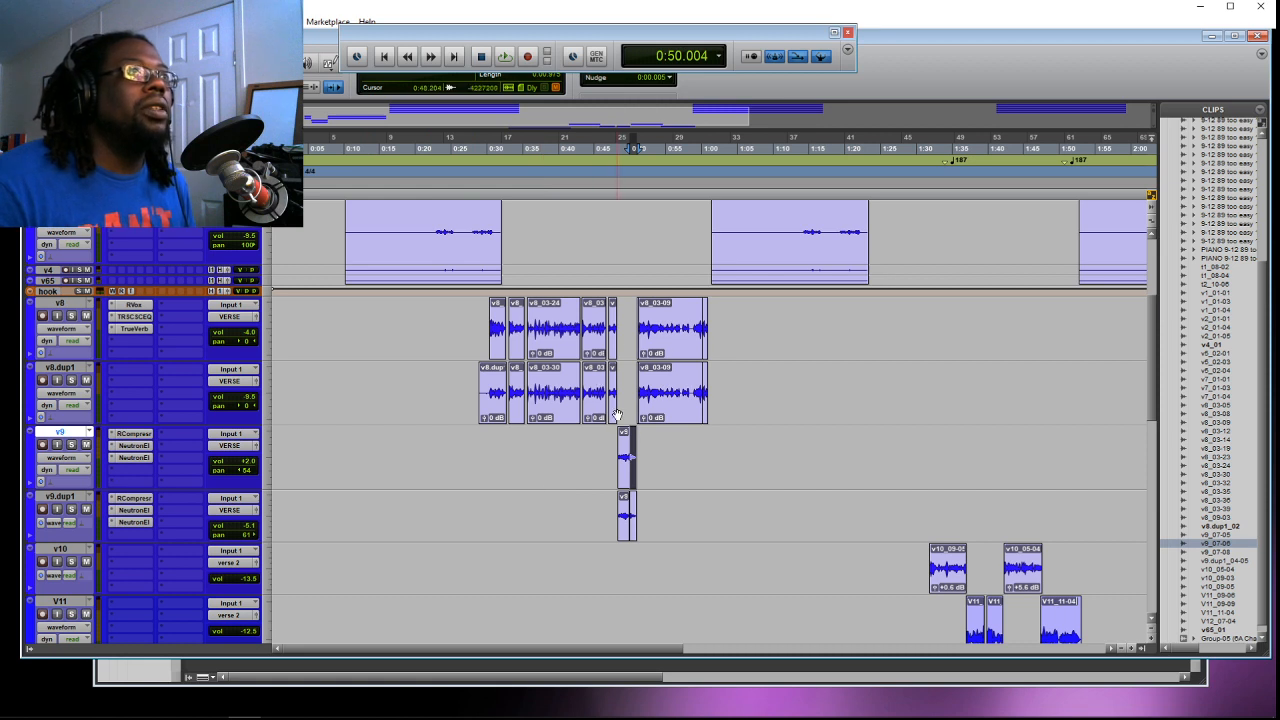
scroll(755, 321, up, 3)
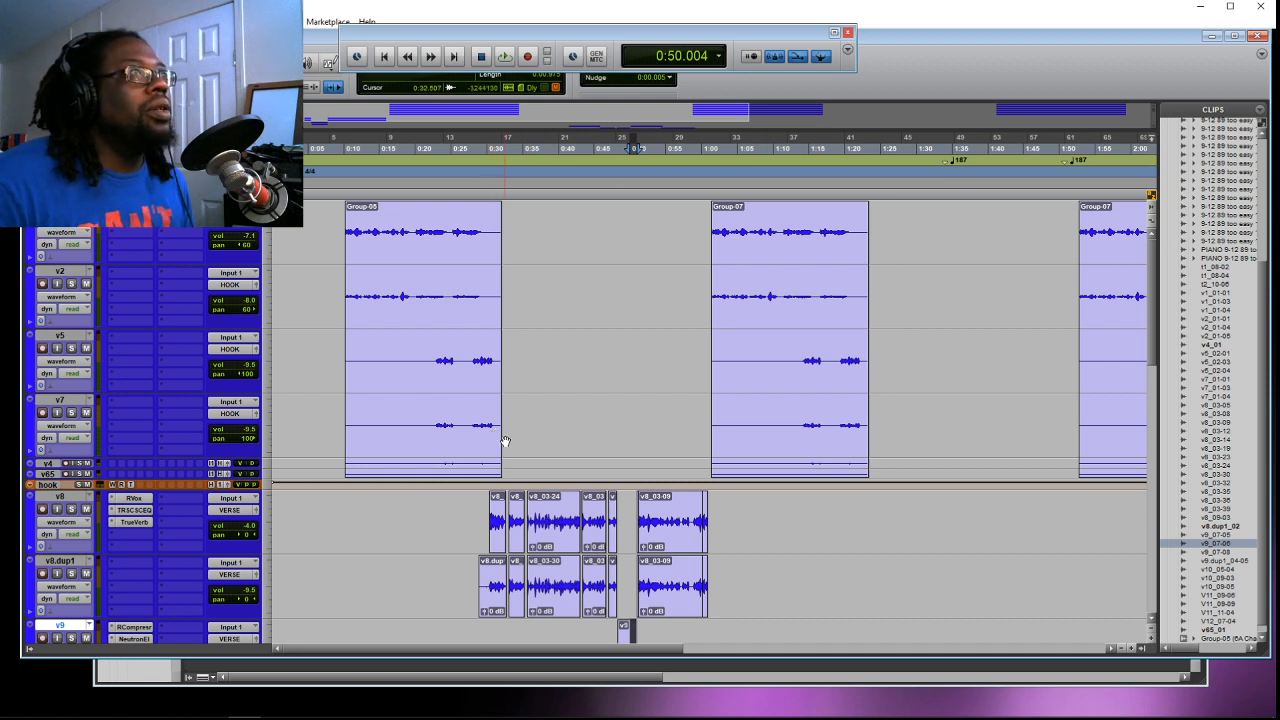
scroll(505, 441, down, 1)
scroll(505, 441, down, 1)
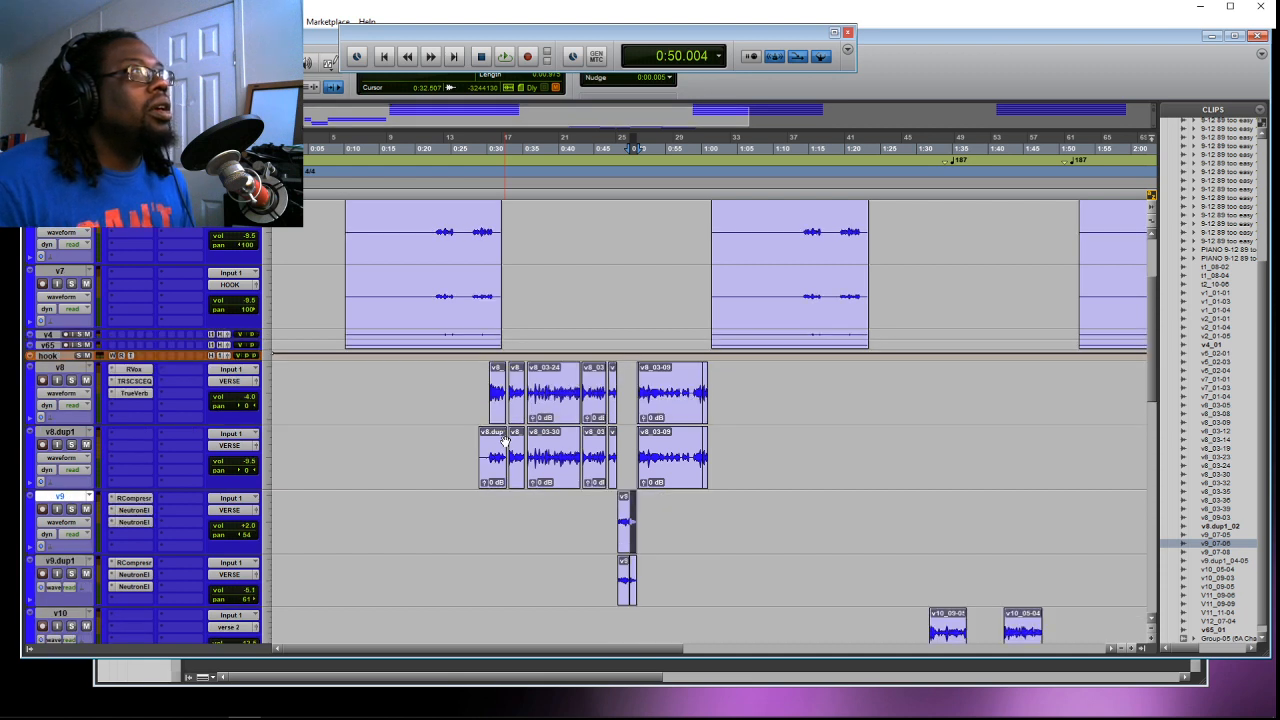
scroll(505, 441, up, 2)
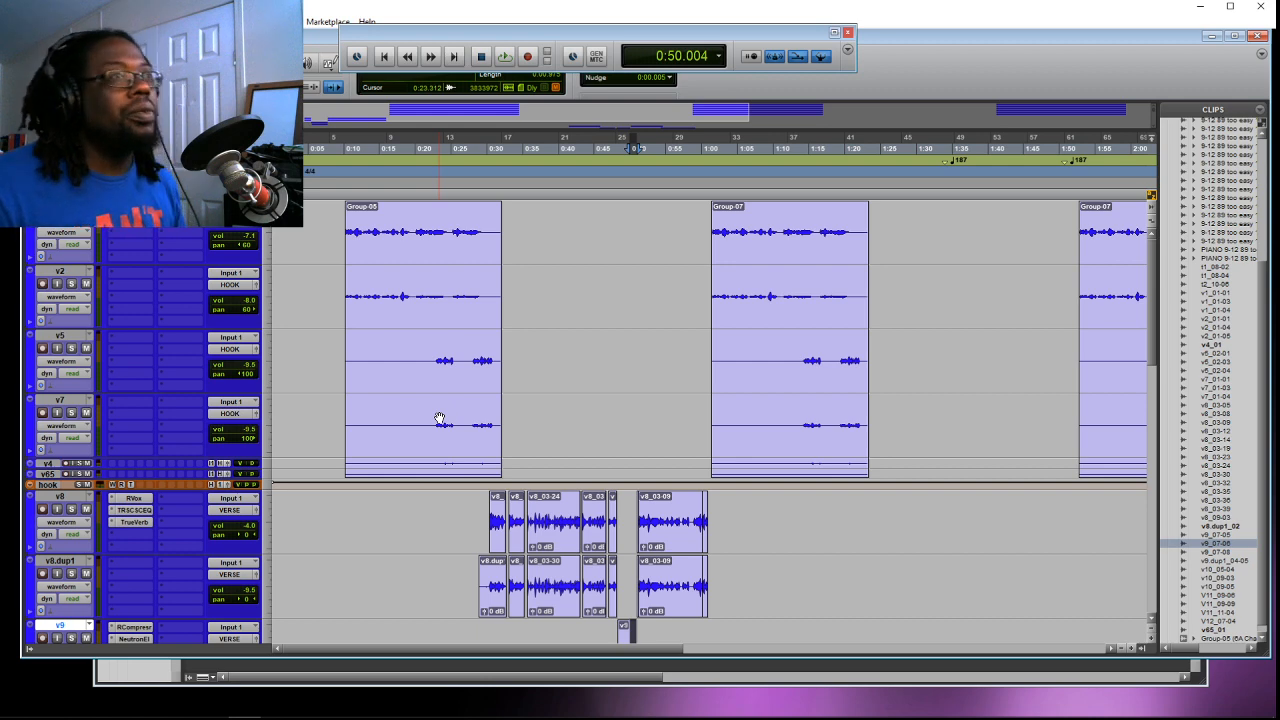
scroll(468, 476, down, 3)
scroll(467, 476, up, 3)
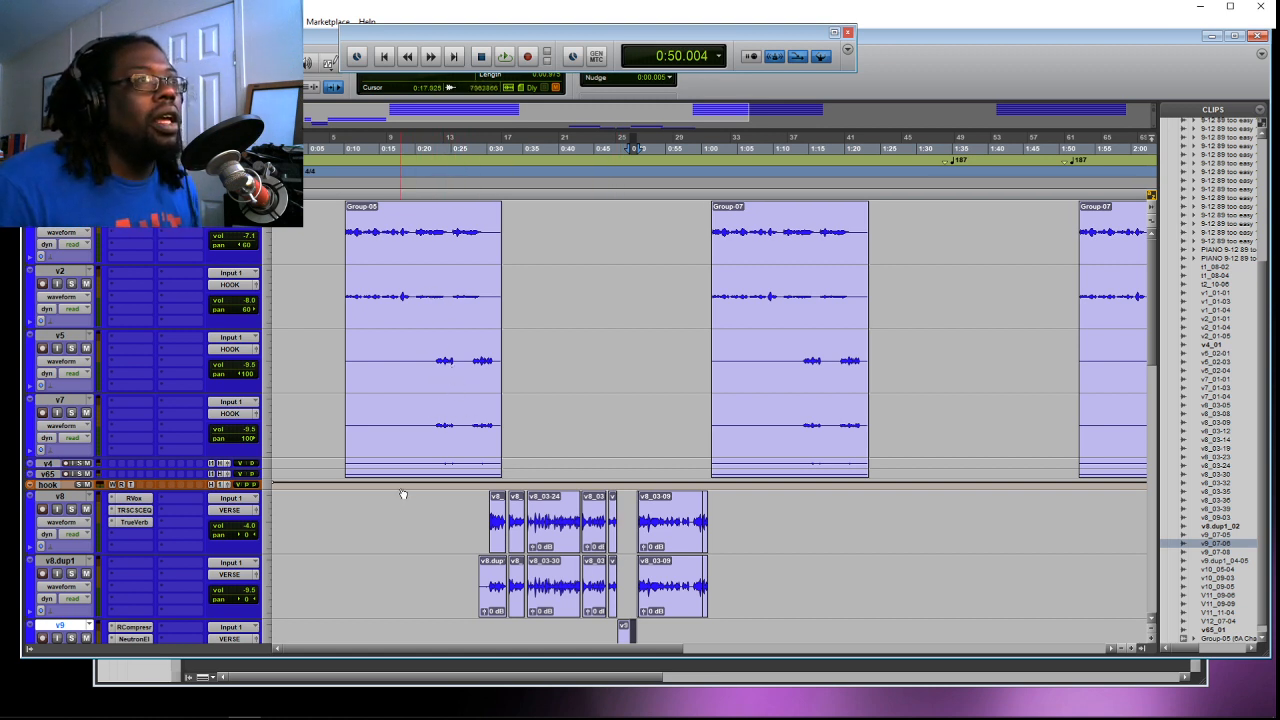
Select a time range on the v8 track from about 0:28, spanning all of its verse clips.
right_click(481, 500)
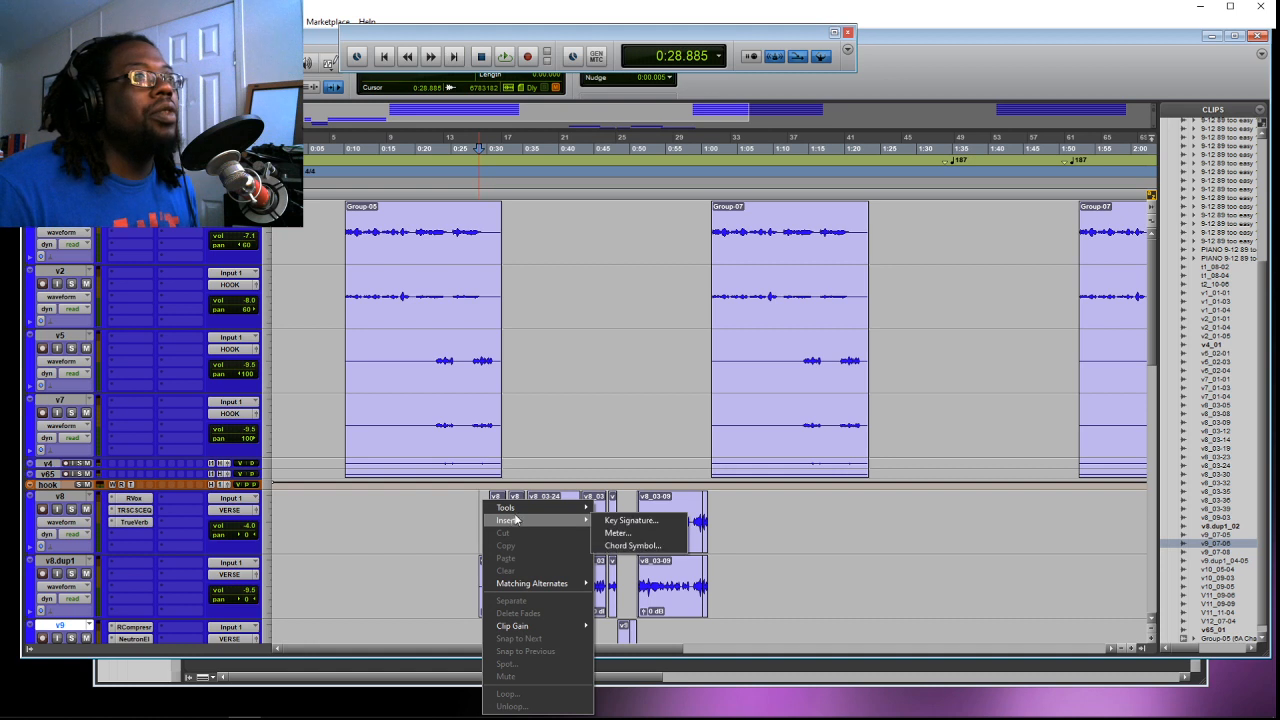
mouse_move(530, 509)
click(615, 584)
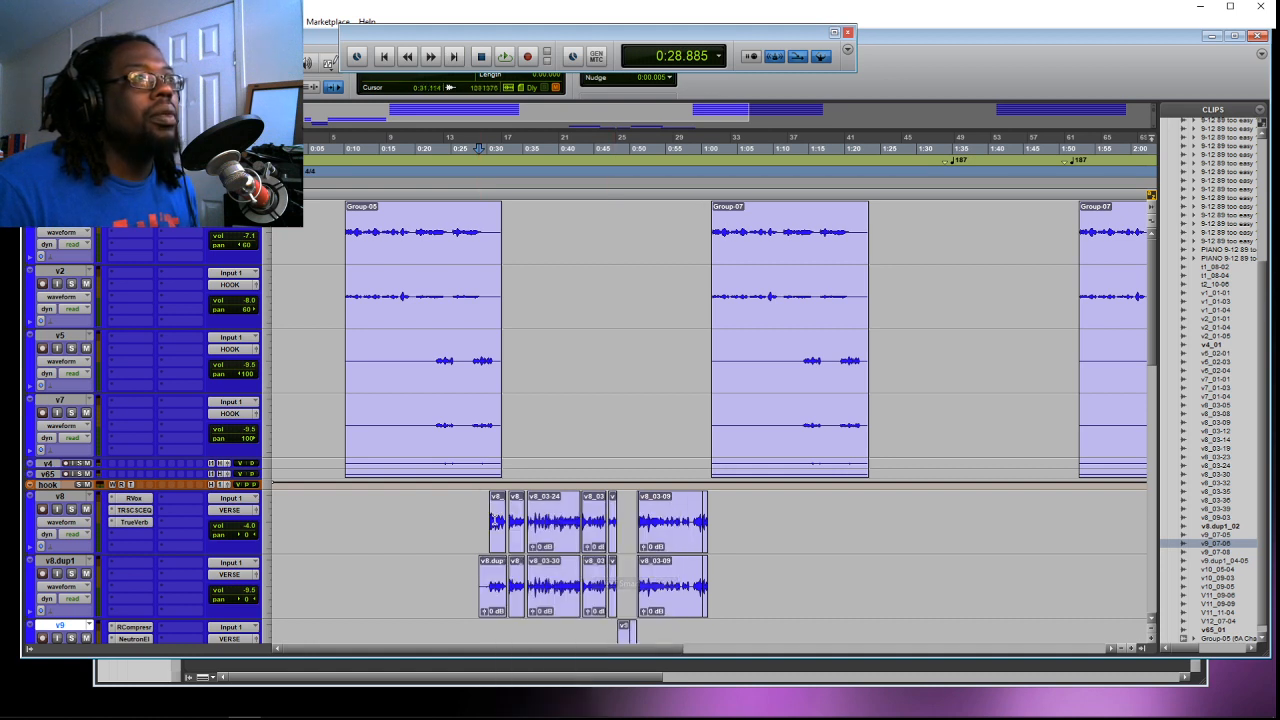
drag(478, 520, 778, 530)
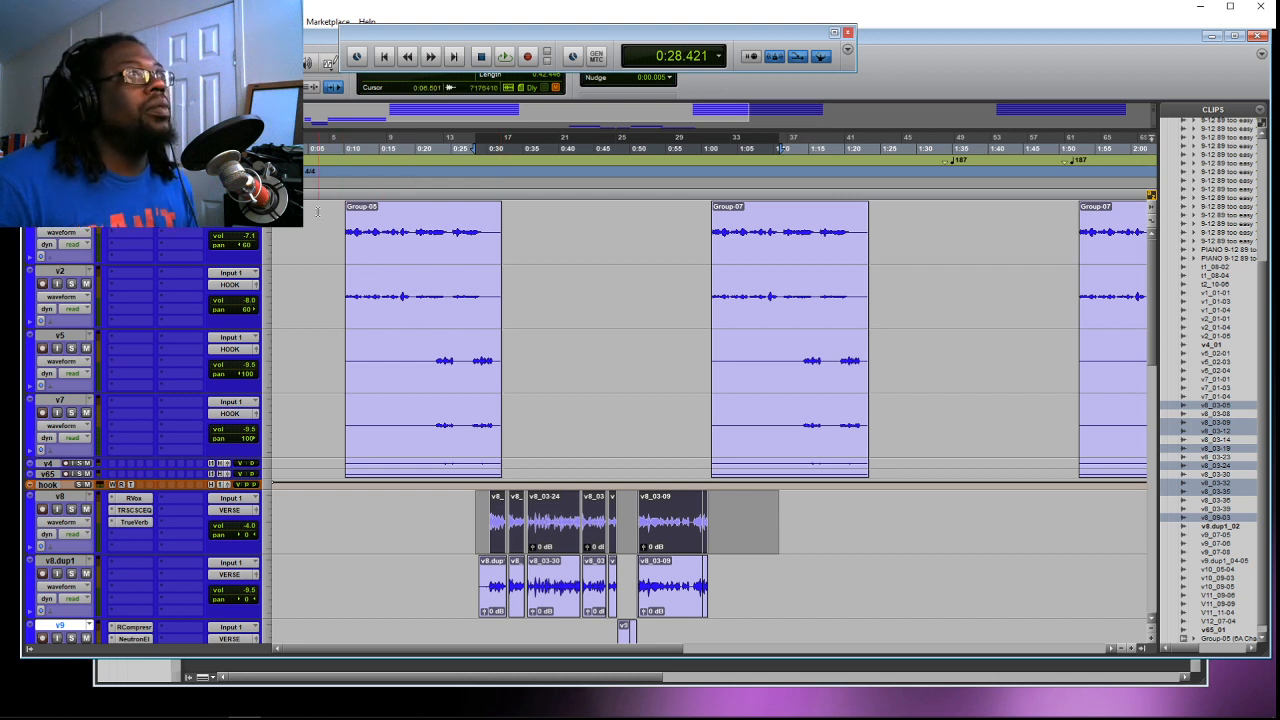
Select the Group-05 hook clip, and go through the v8 and v9 verse tracks.
click(403, 323)
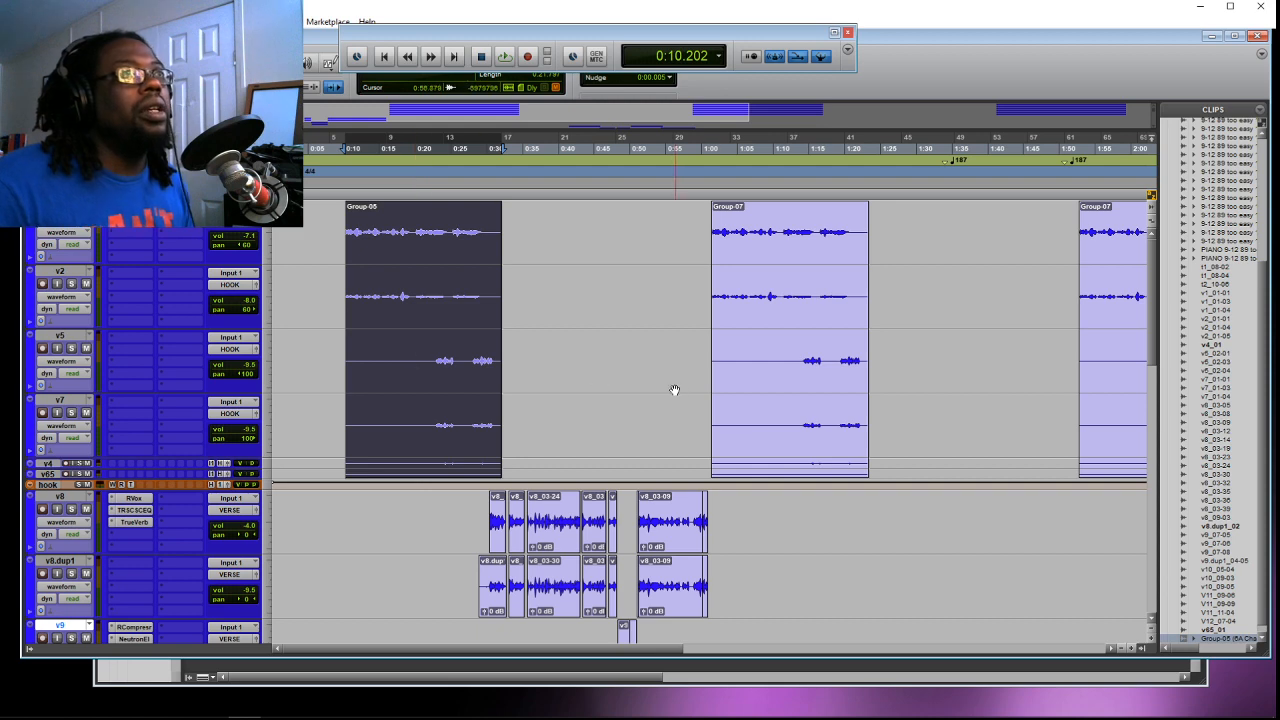
scroll(751, 418, down, 1)
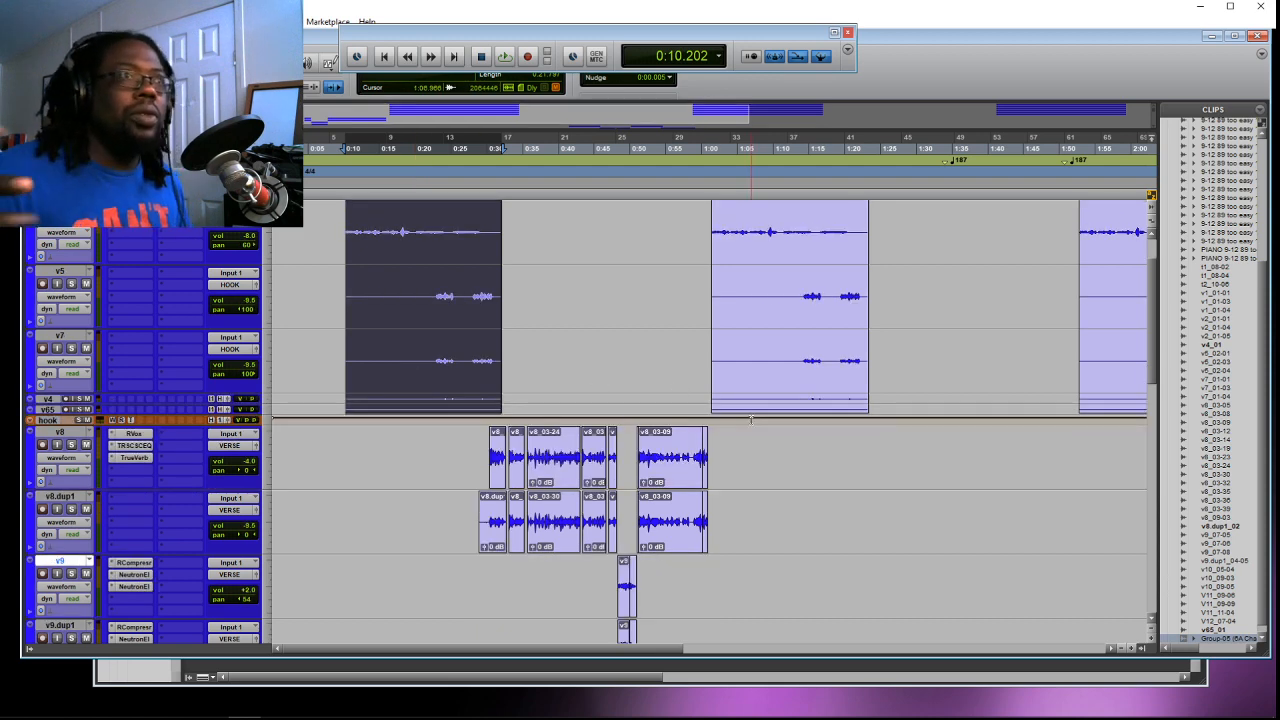
scroll(862, 436, down, 1)
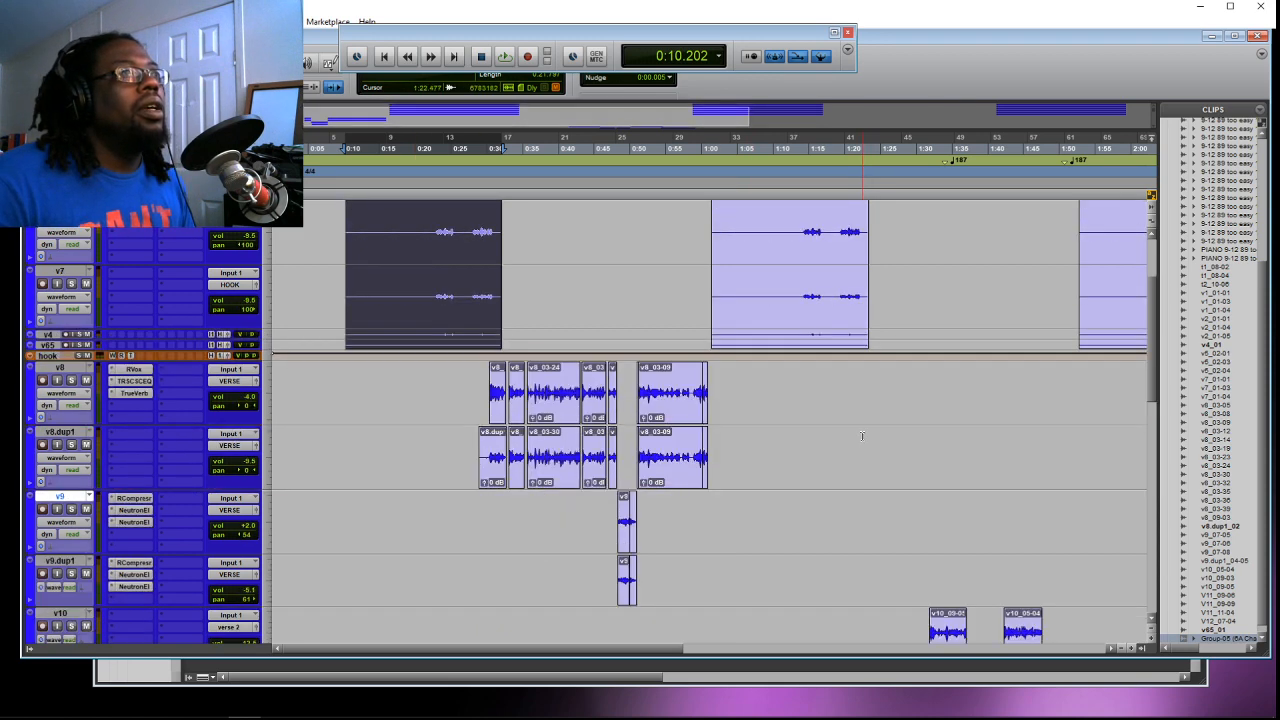
click(58, 369)
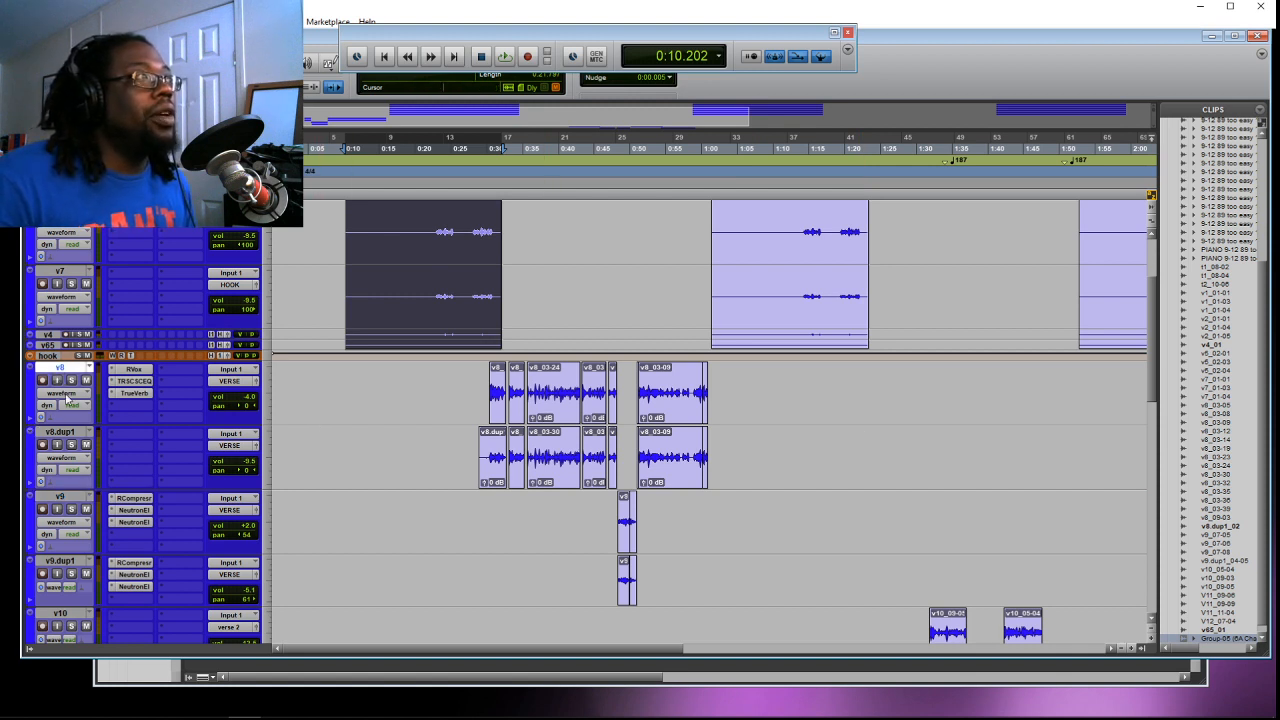
click(60, 497)
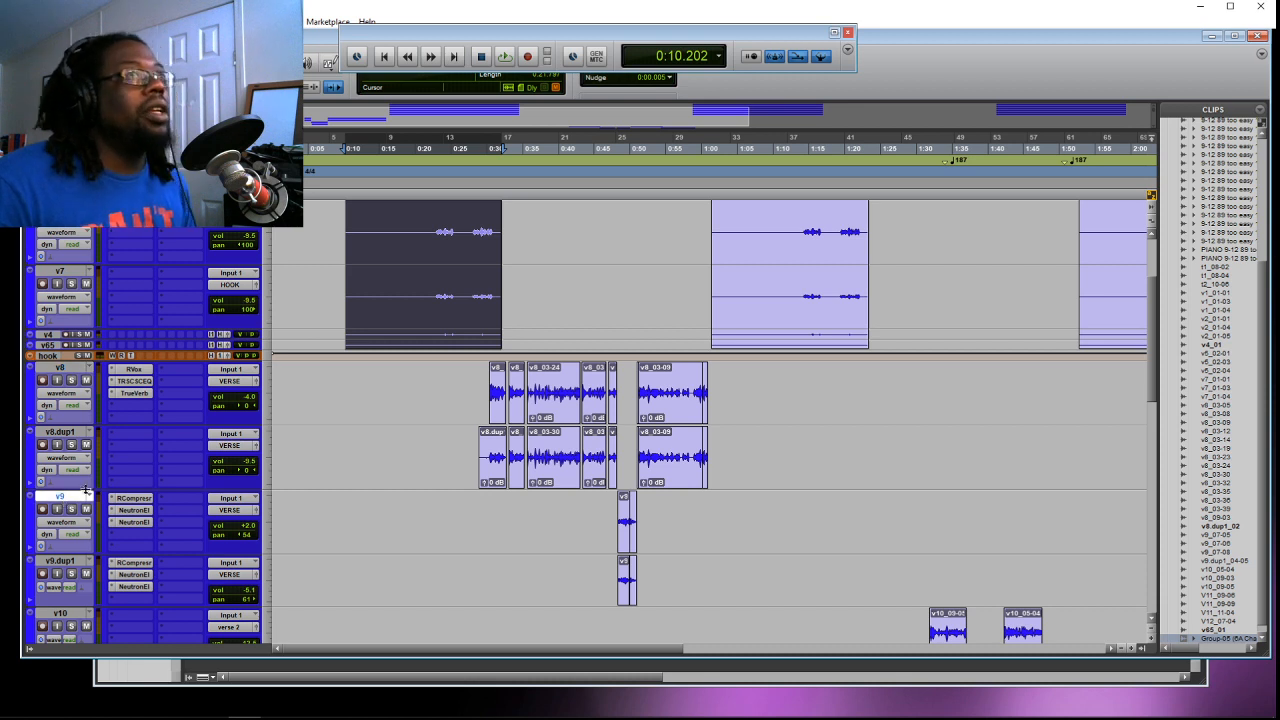
Examine the arrangement of the hook and verse tracks down to verse 2 and zoom the timeline out to about four minutes.
scroll(140, 500, down, 3)
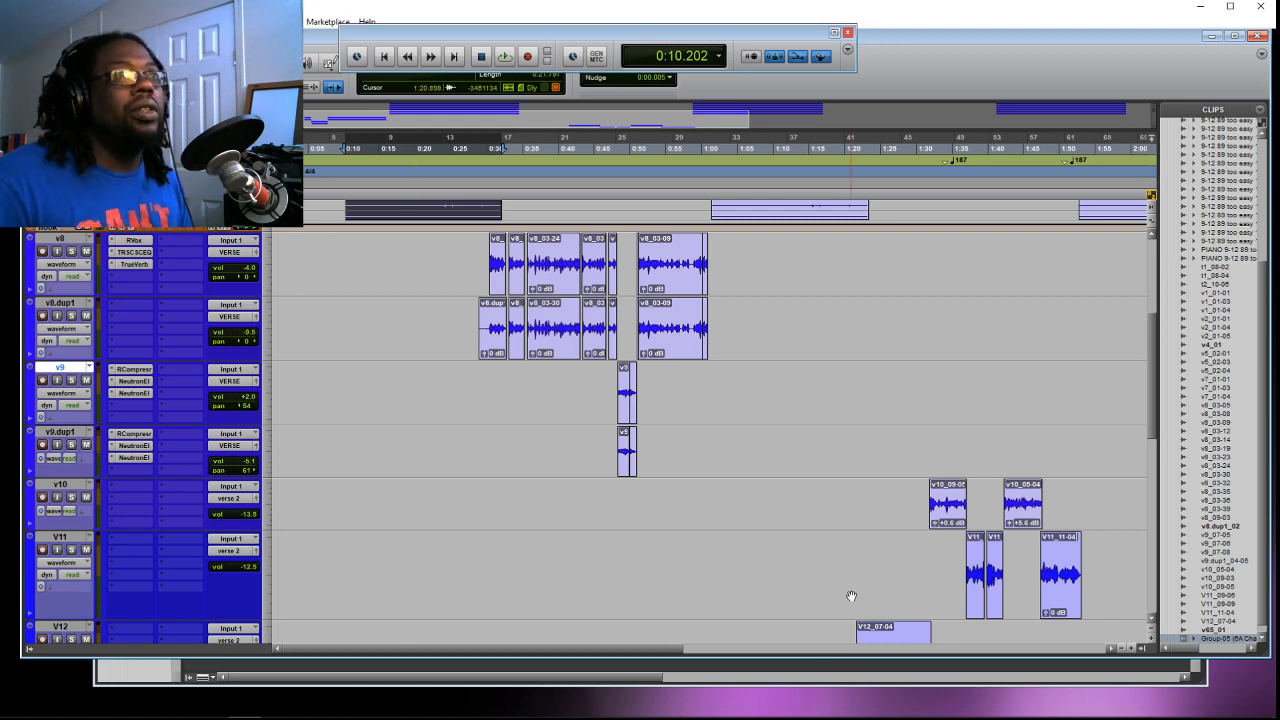
scroll(850, 585, down, 1)
scroll(850, 580, down, 5)
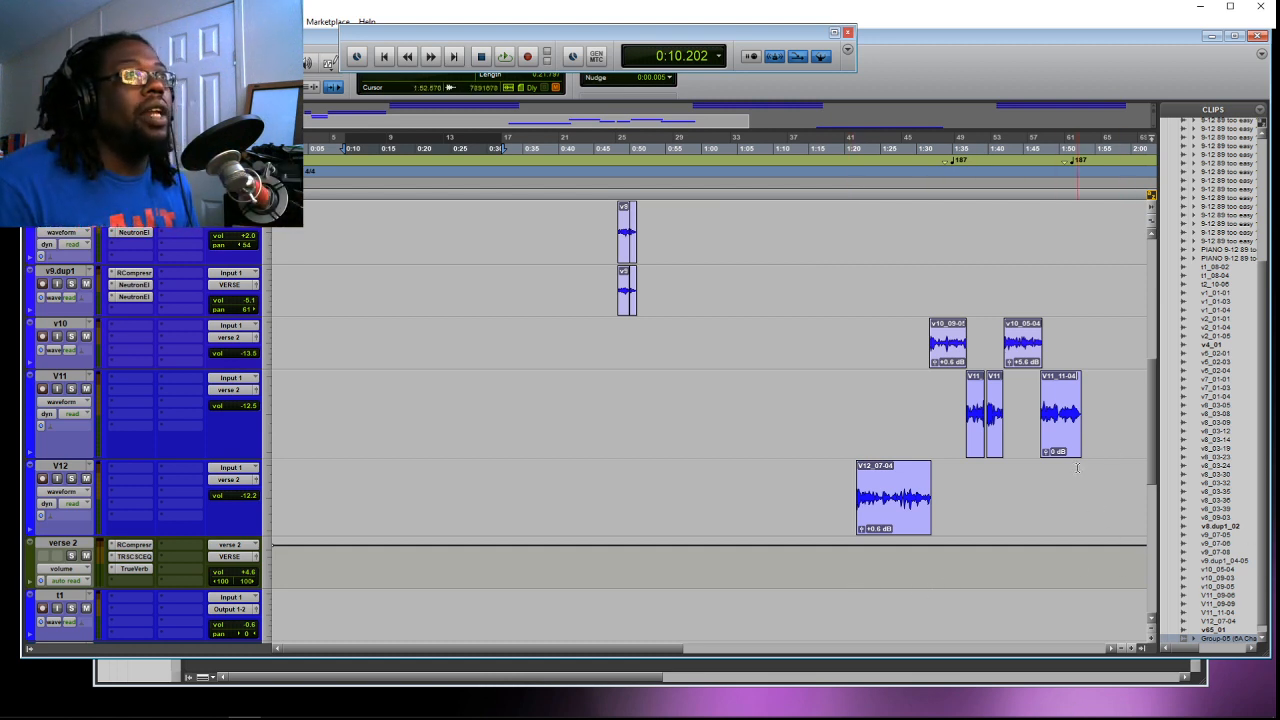
scroll(600, 420, up, 5)
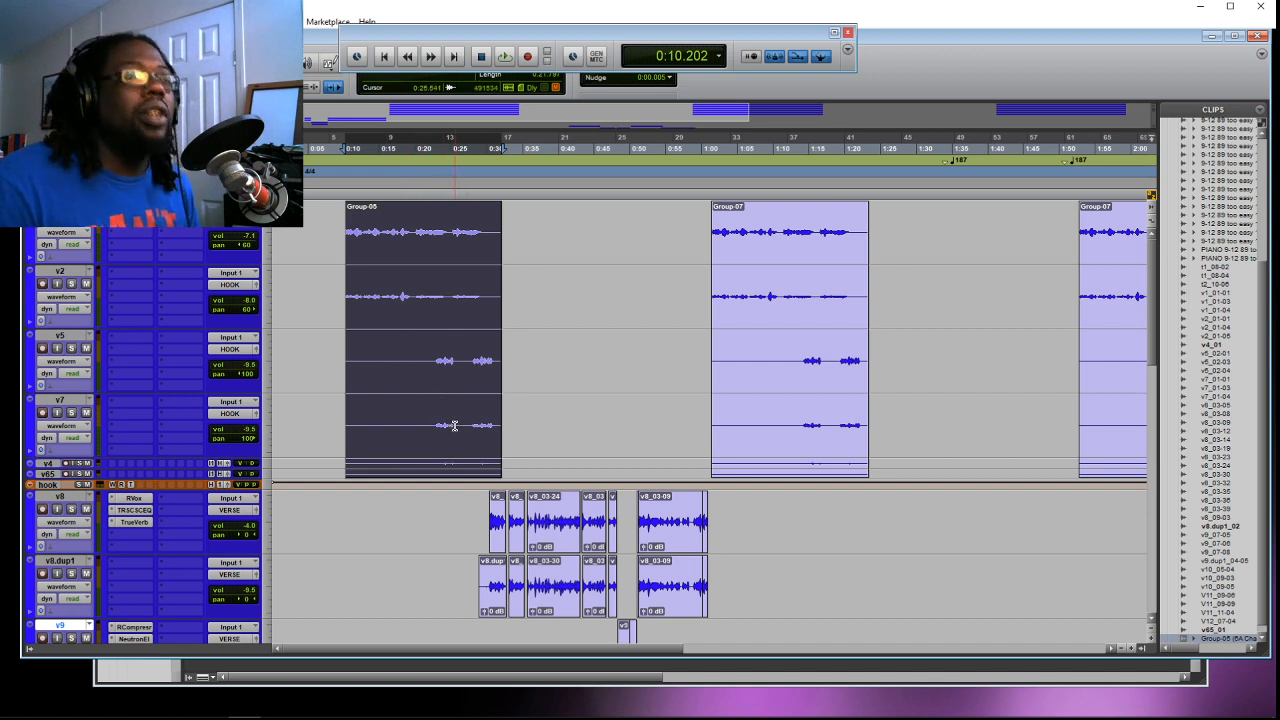
scroll(577, 500, down, 4)
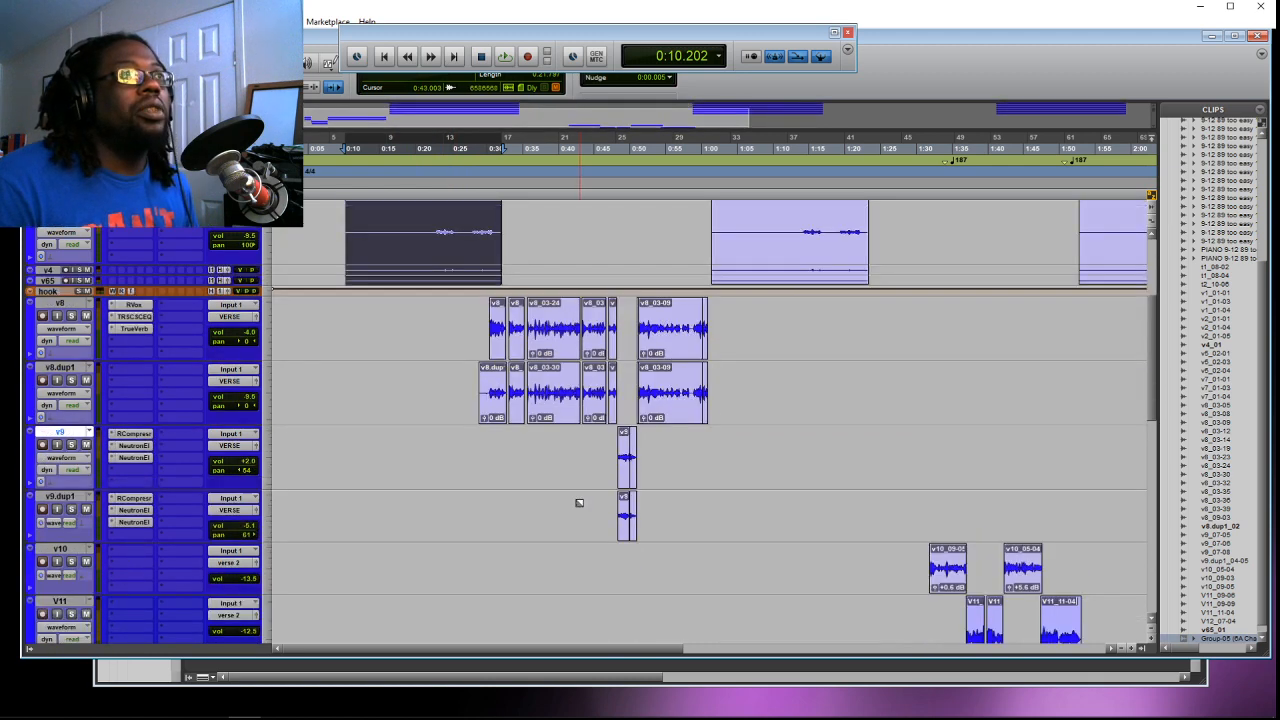
key(r)
key(r)
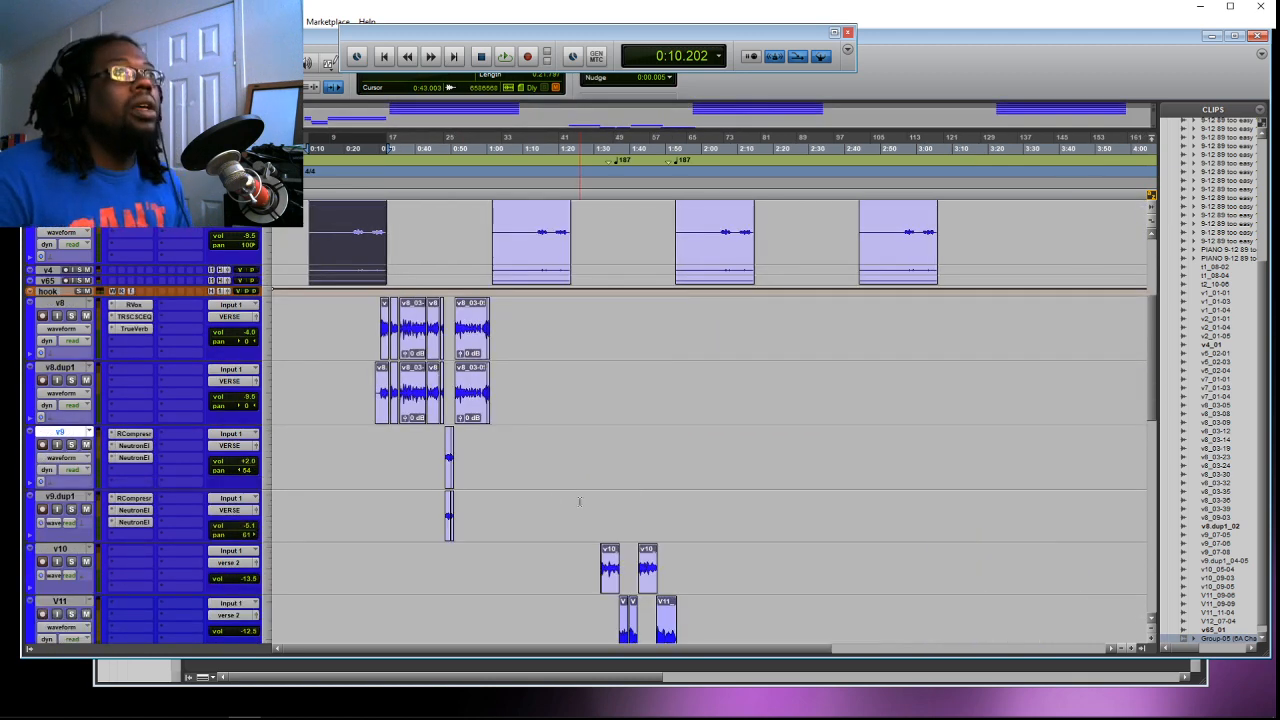
Zoom the timeline out to about eight minutes and return to the hook tracks above the verses.
scroll(580, 502, up, 3)
scroll(580, 502, down, 1)
scroll(580, 502, down, 2)
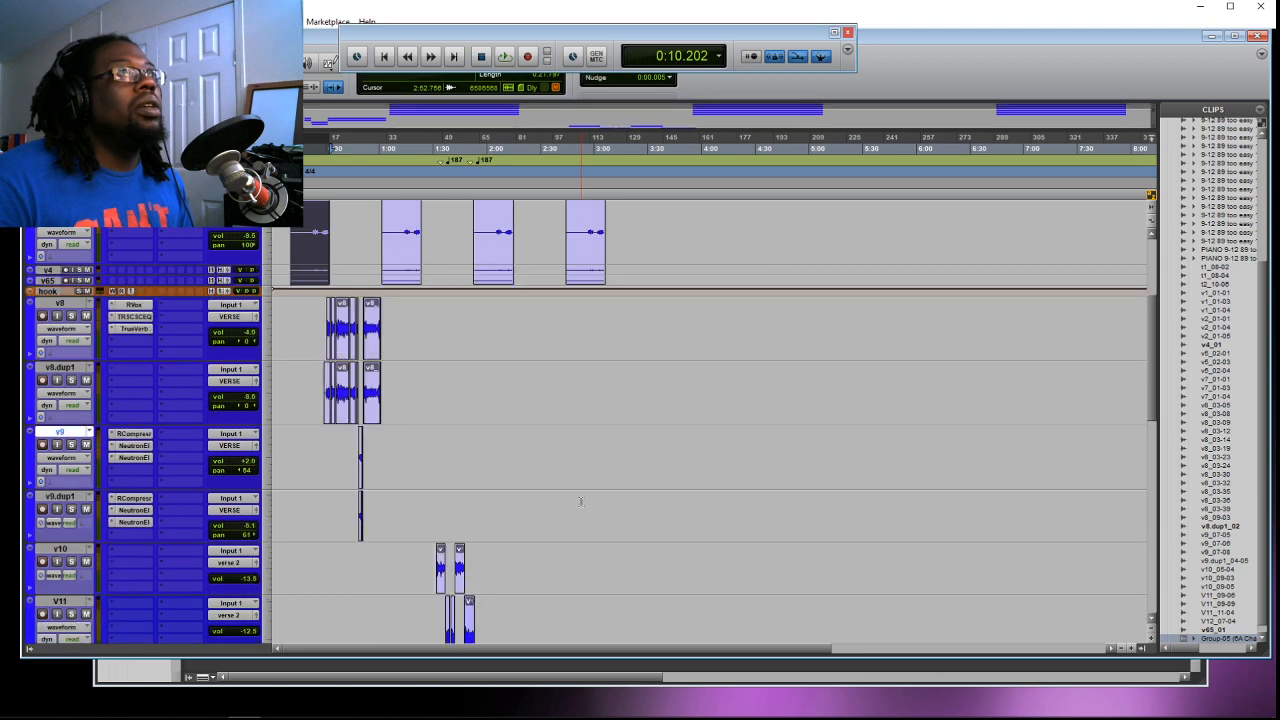
scroll(580, 502, up, 2)
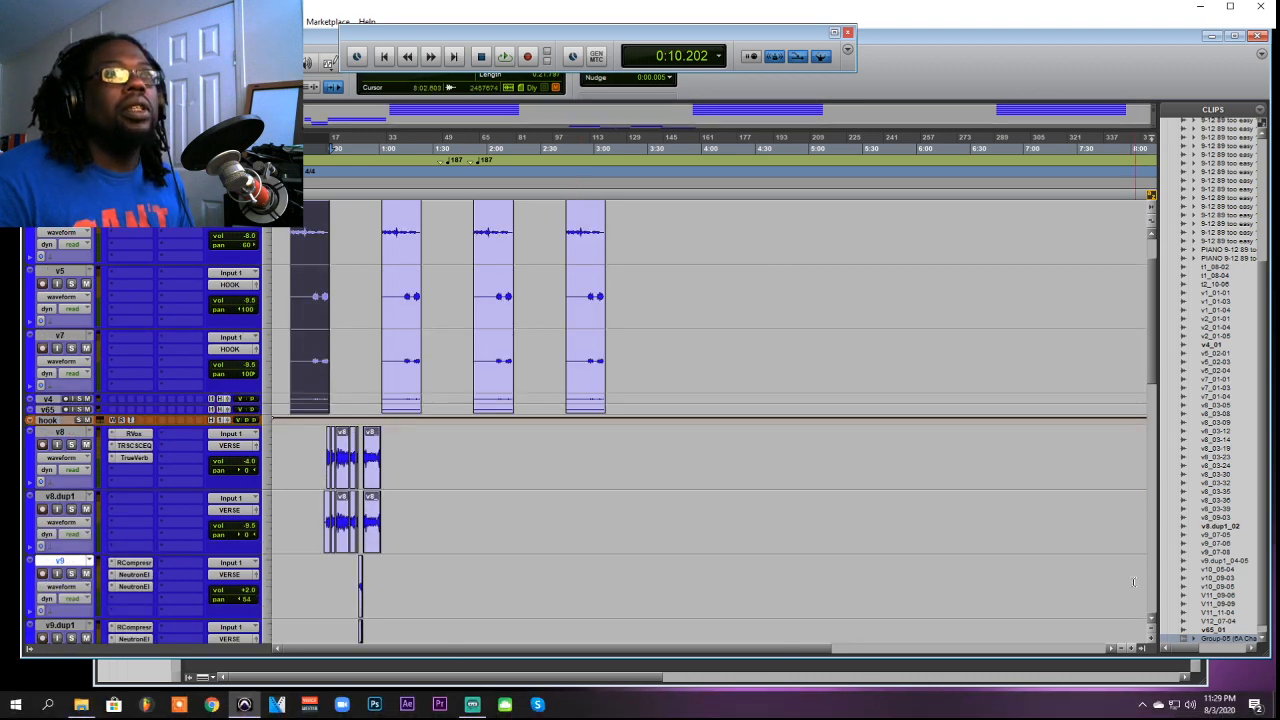
Reduce all track heights so the vocal, master and beat tracks fit in one view, and select the 808 track.
click(1151, 629)
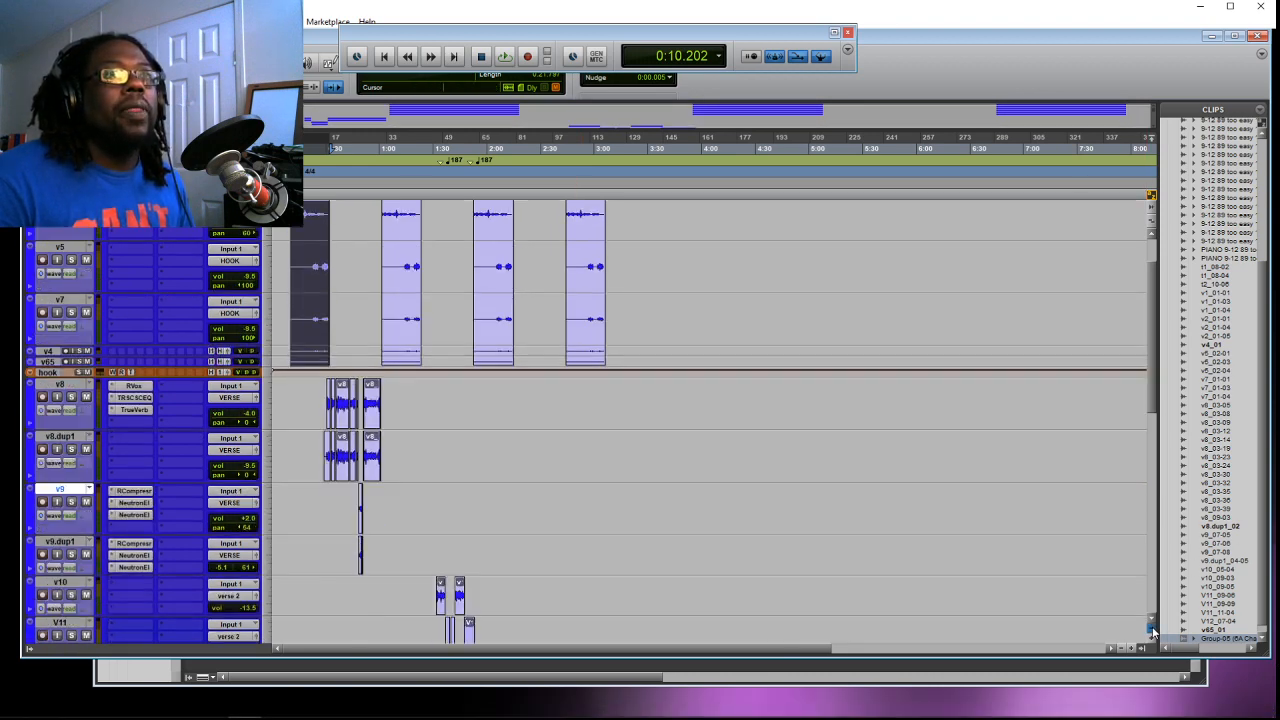
click(1151, 629)
click(1151, 629)
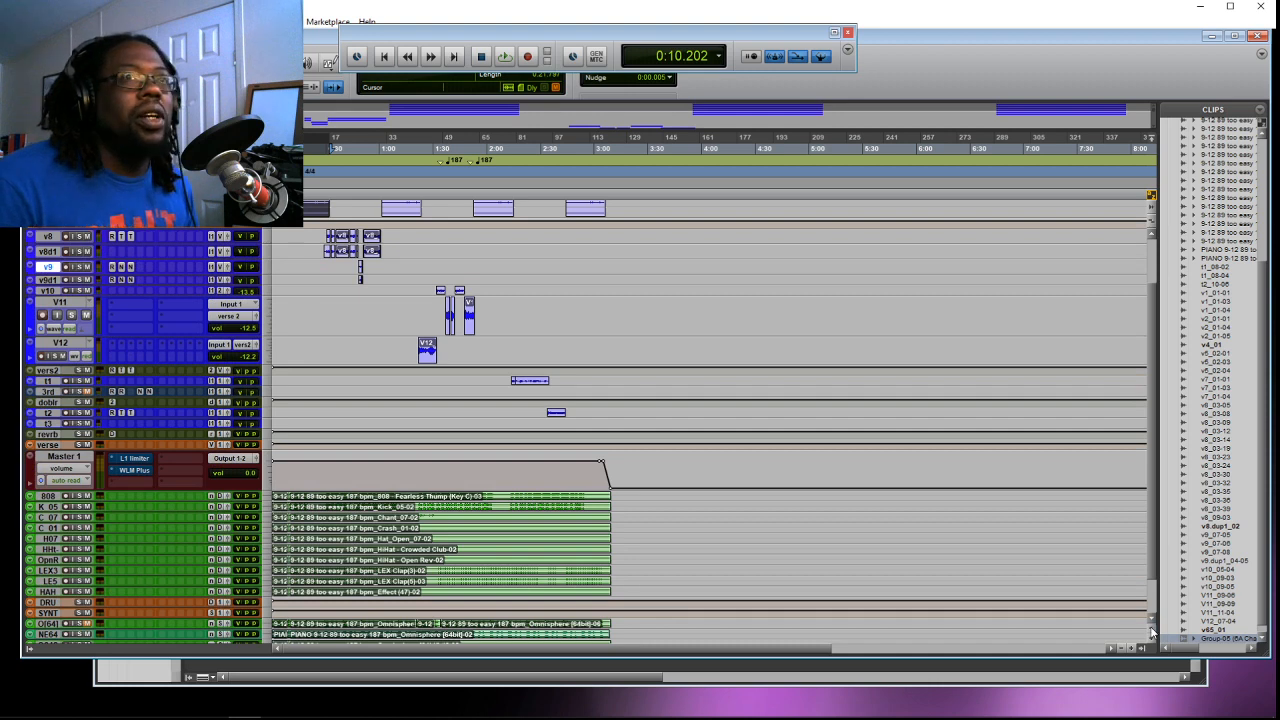
click(1151, 629)
scroll(1064, 532, up, 2)
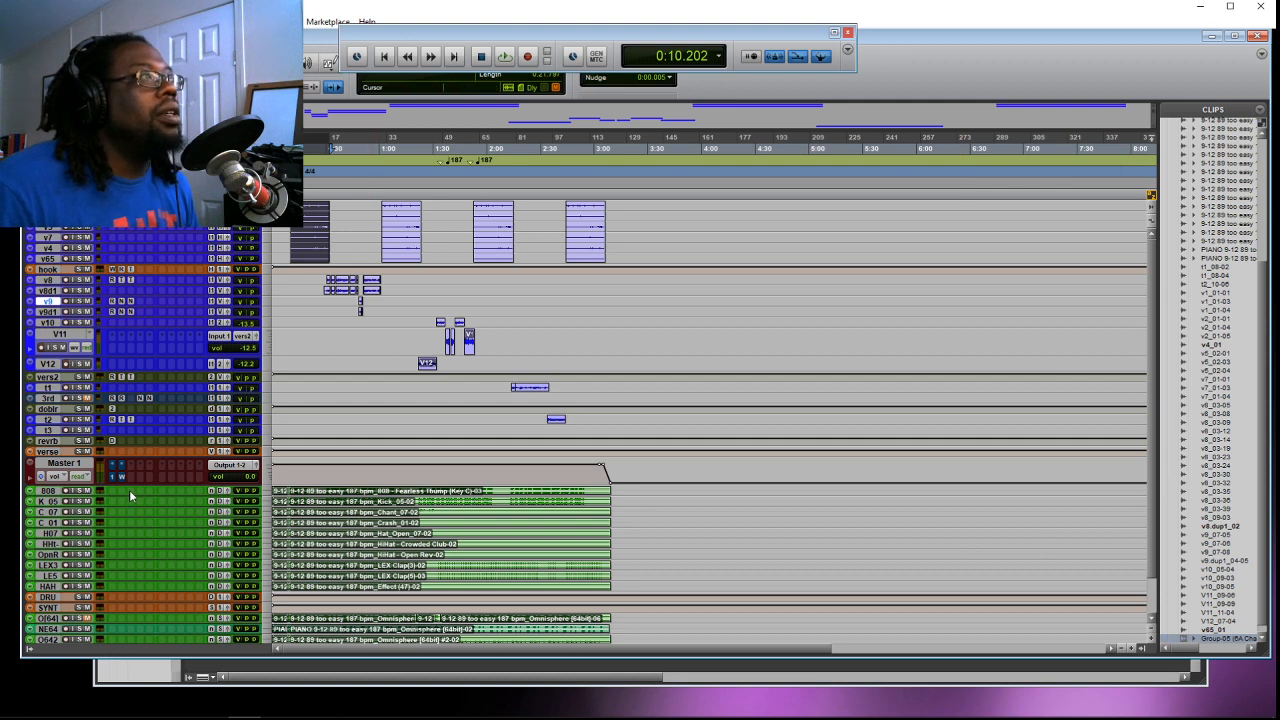
click(50, 492)
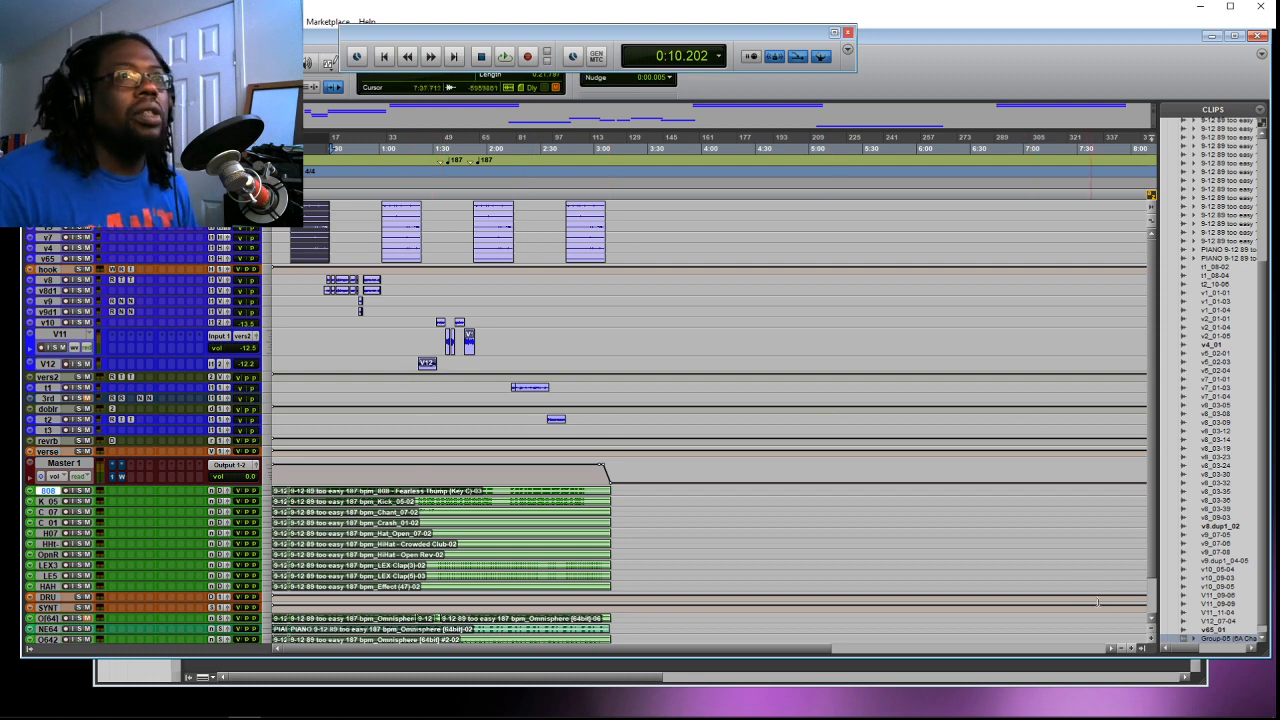
click(1152, 640)
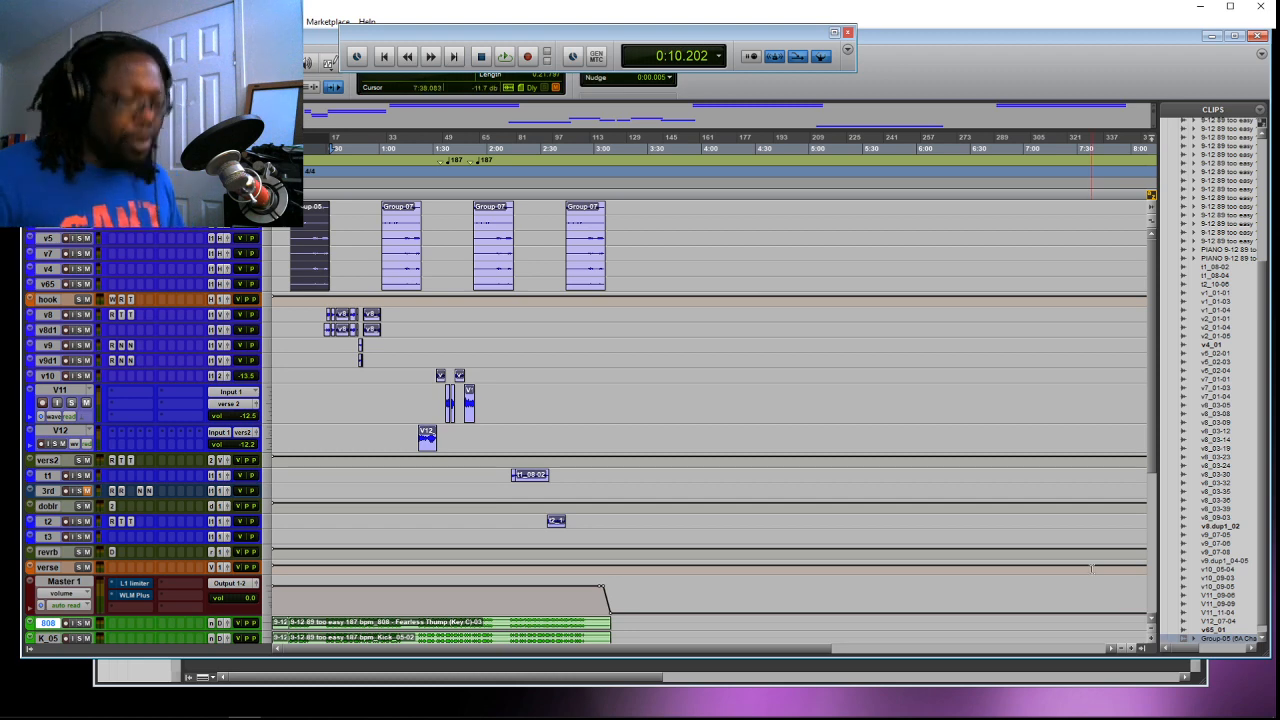
Open the Mix window at full size and close the Transport window that covers the channel inserts.
key(ctrl+equal)
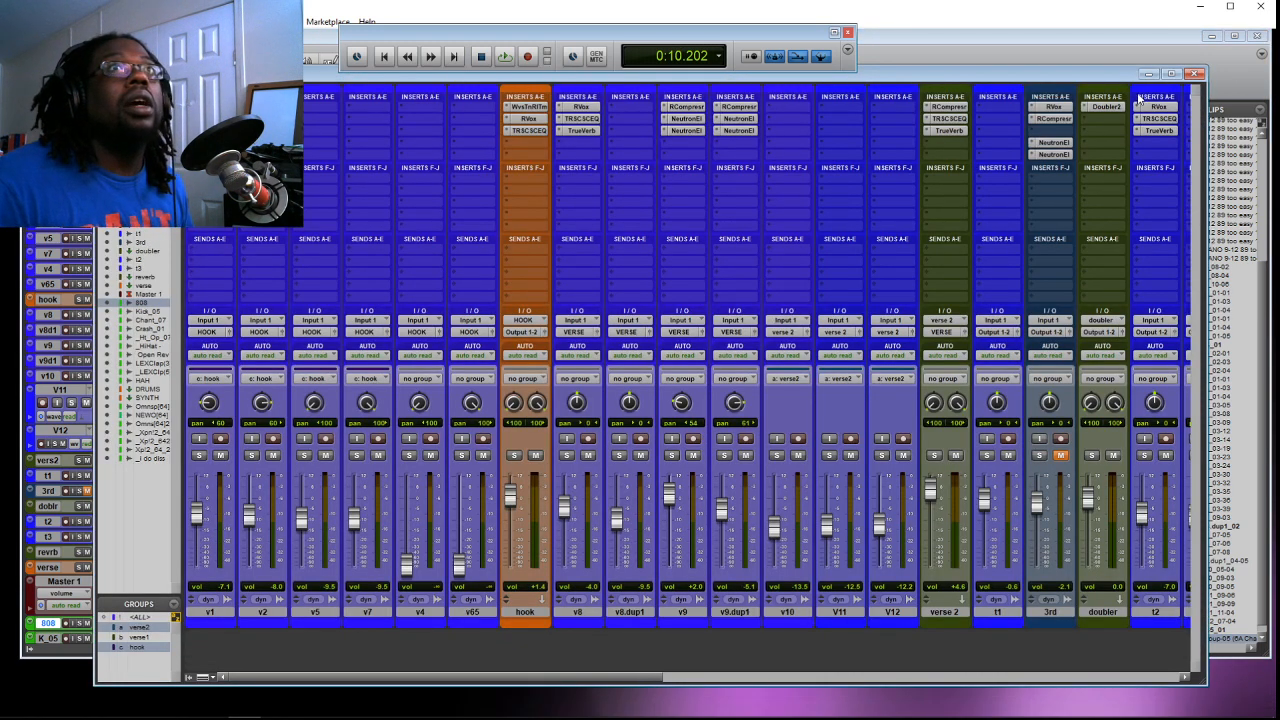
click(1170, 76)
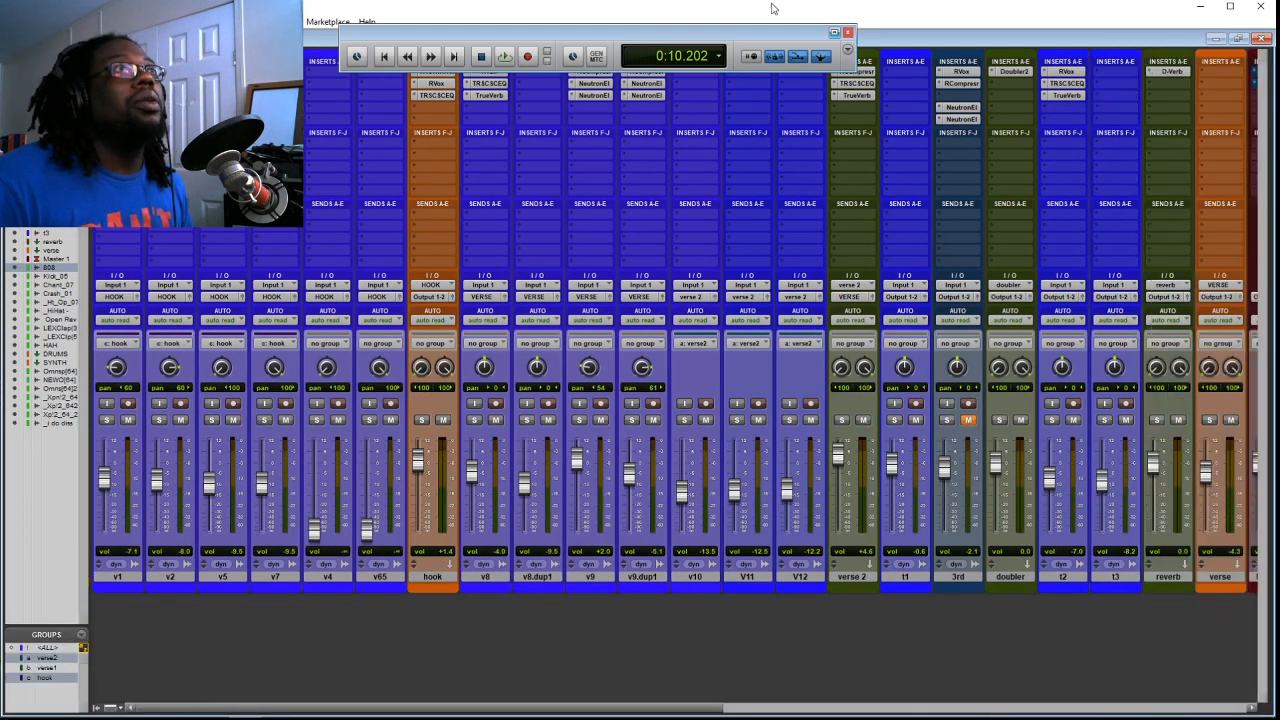
click(847, 33)
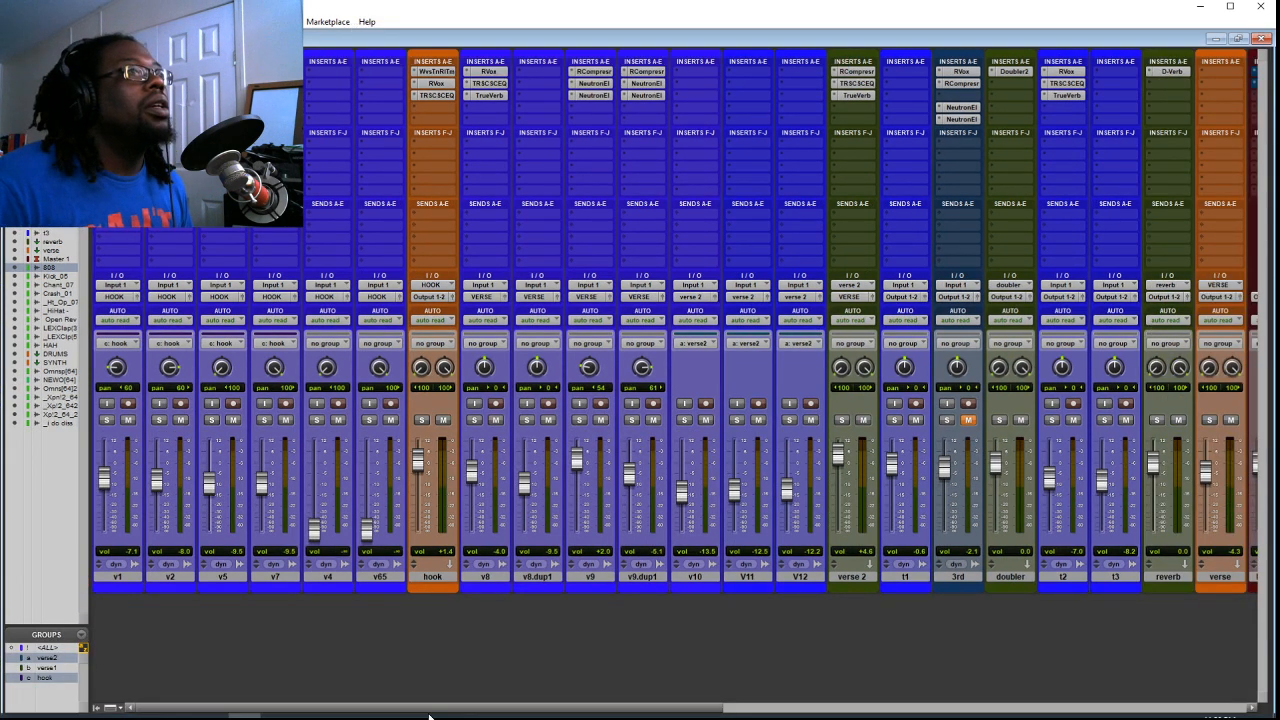
Select the hook vocals v1 through v65 and their hook bus, followed by the verse vocals v8 through V12.
click(118, 577)
shift+click(383, 576)
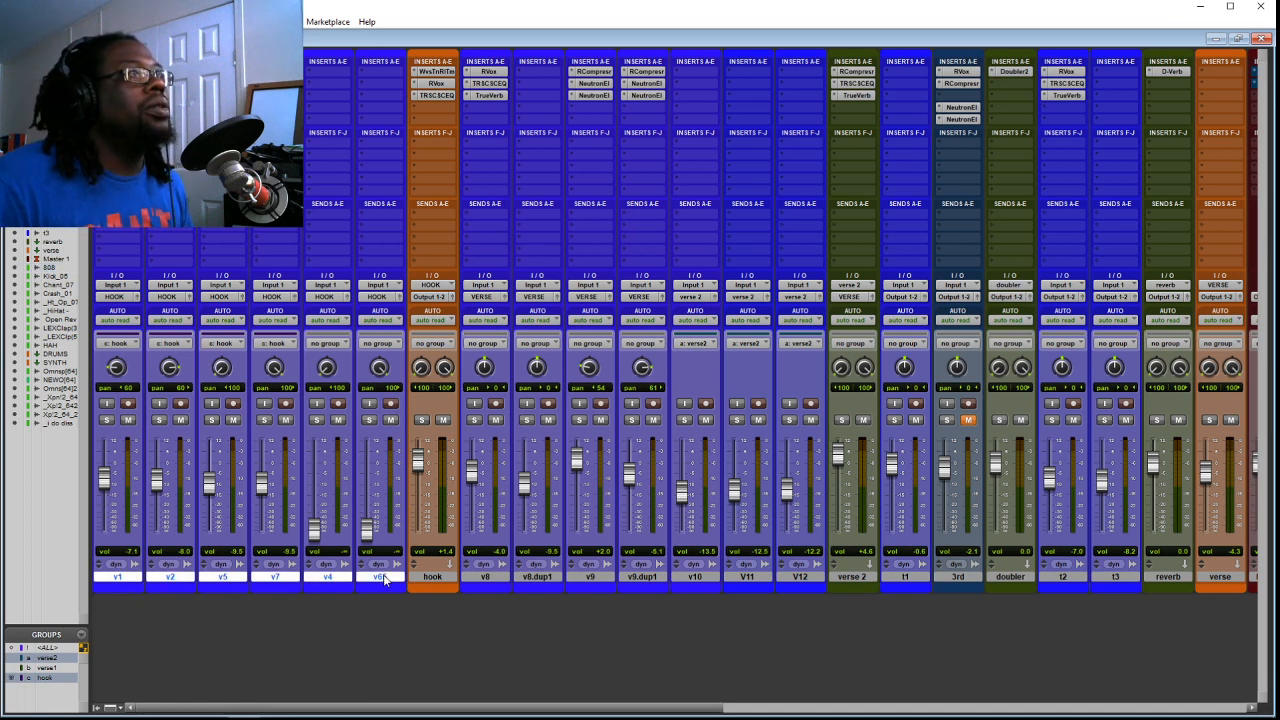
click(436, 578)
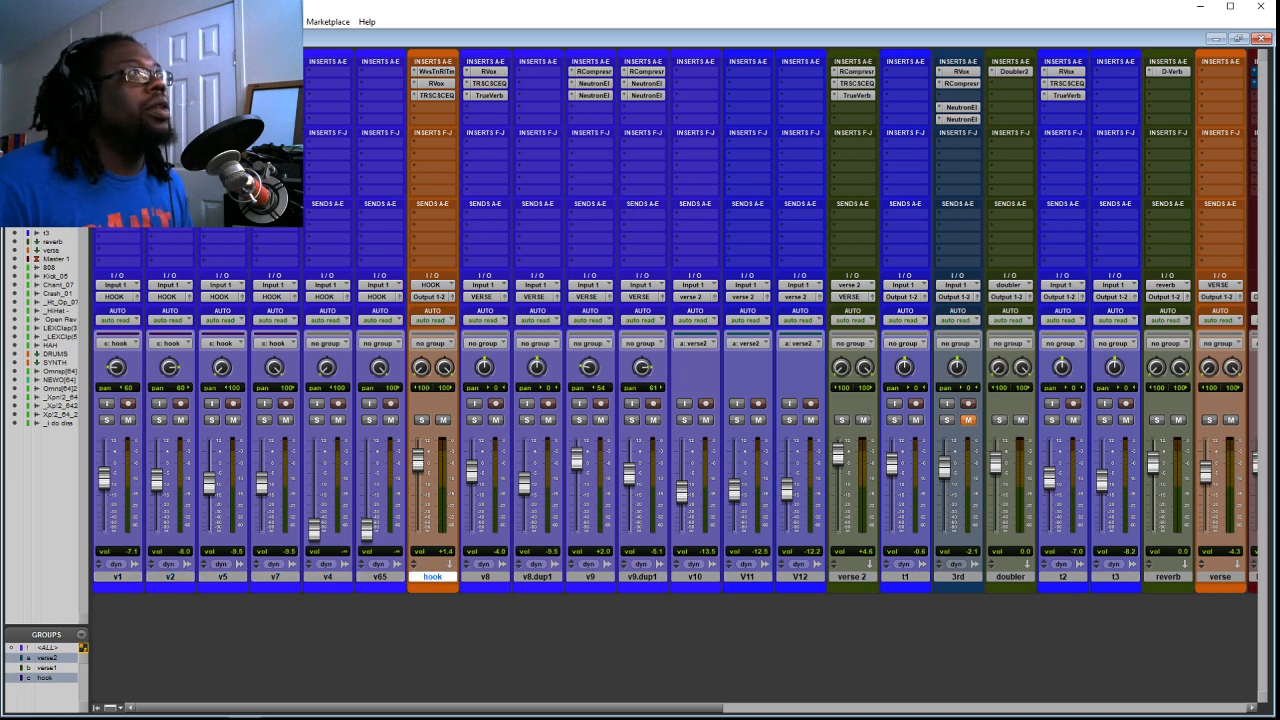
click(118, 577)
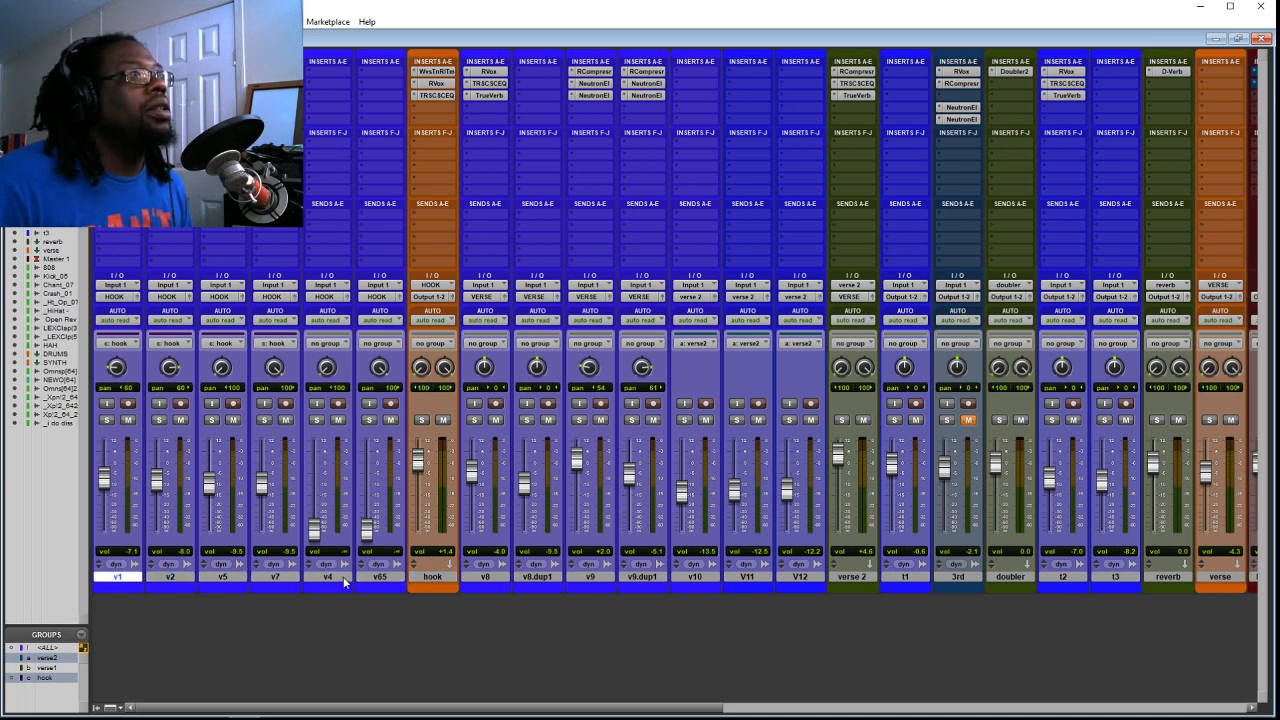
shift+click(380, 577)
click(432, 578)
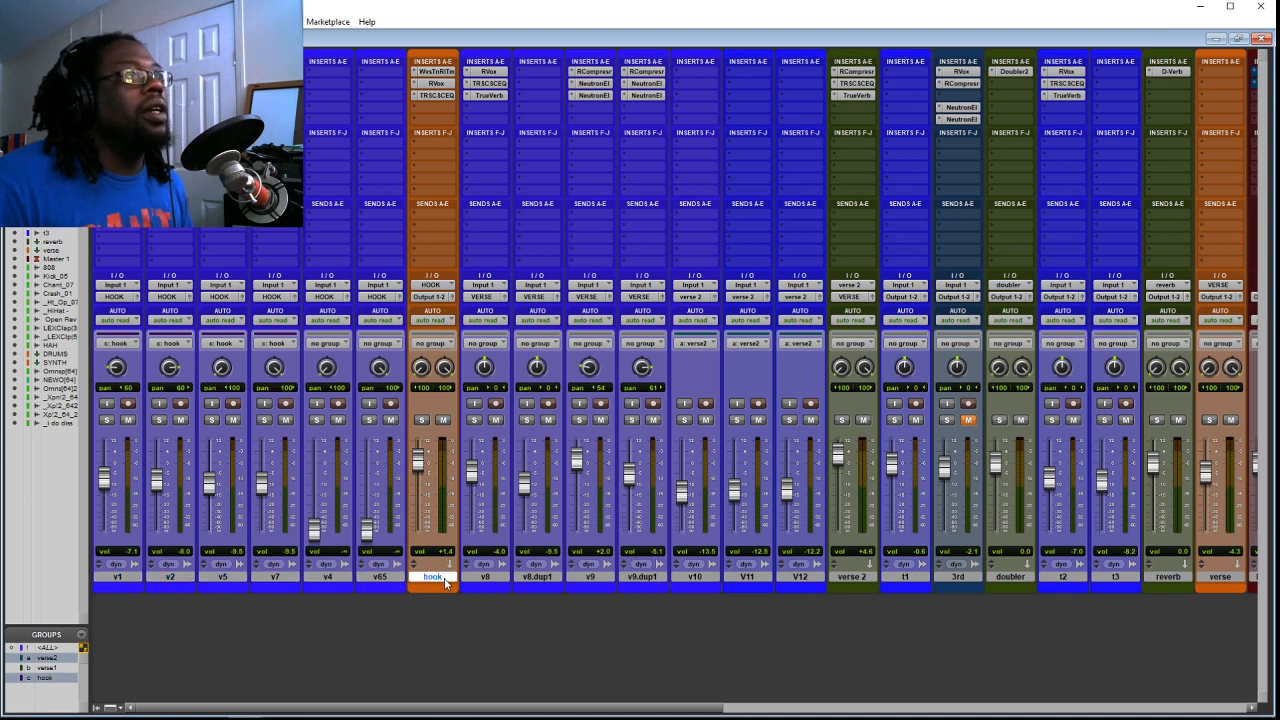
click(488, 577)
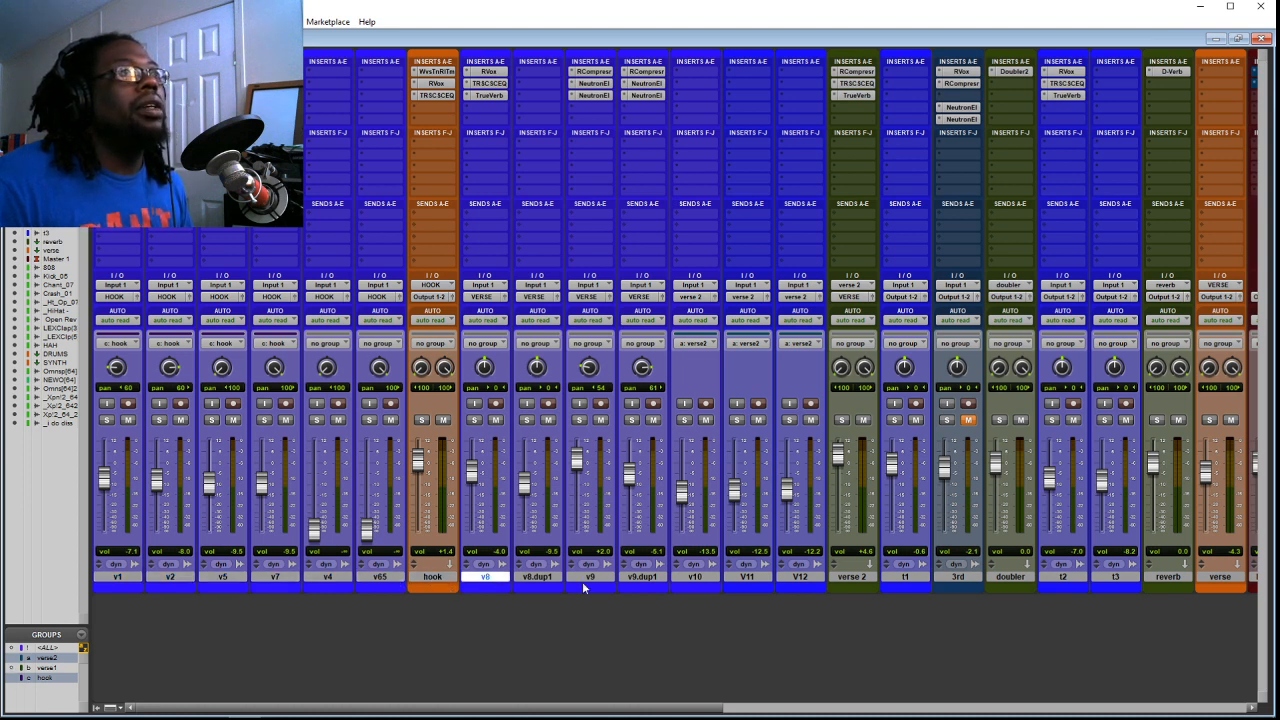
shift+click(790, 578)
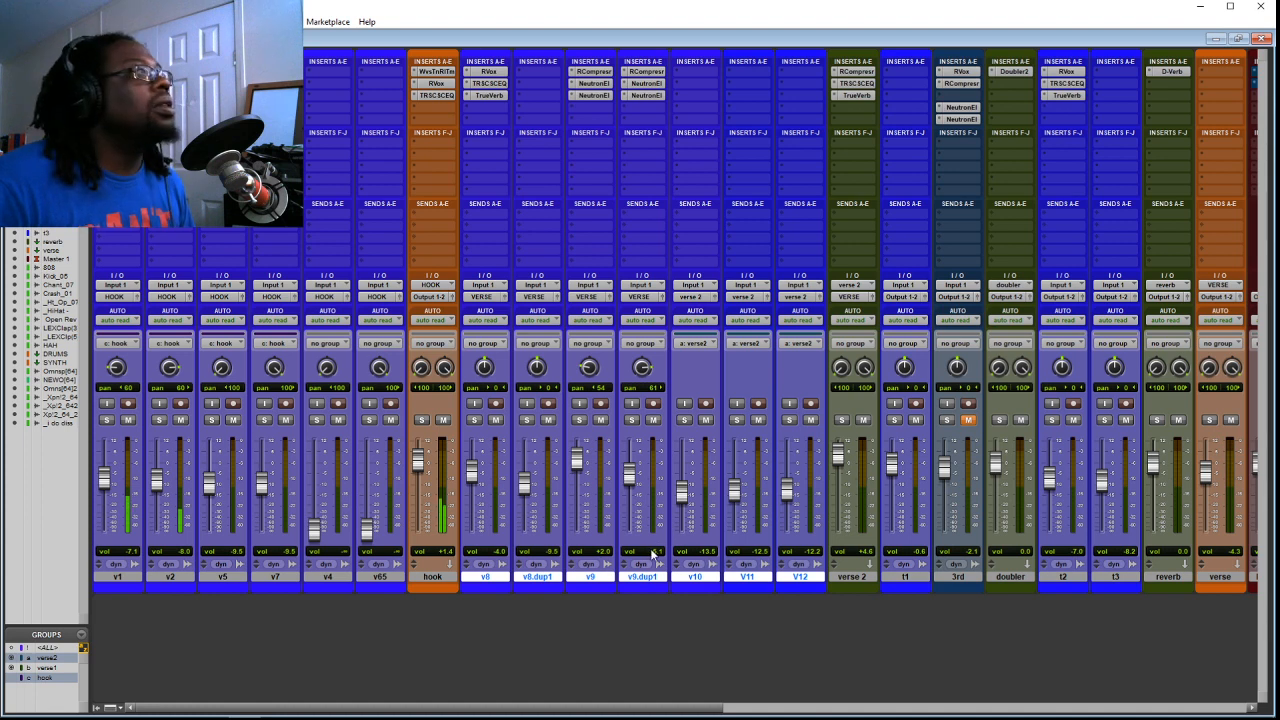
Restore the Mix window's size, play the song from about 0:34 and watch the verse channels' meters through to the verse bus and master.
double_click(716, 38)
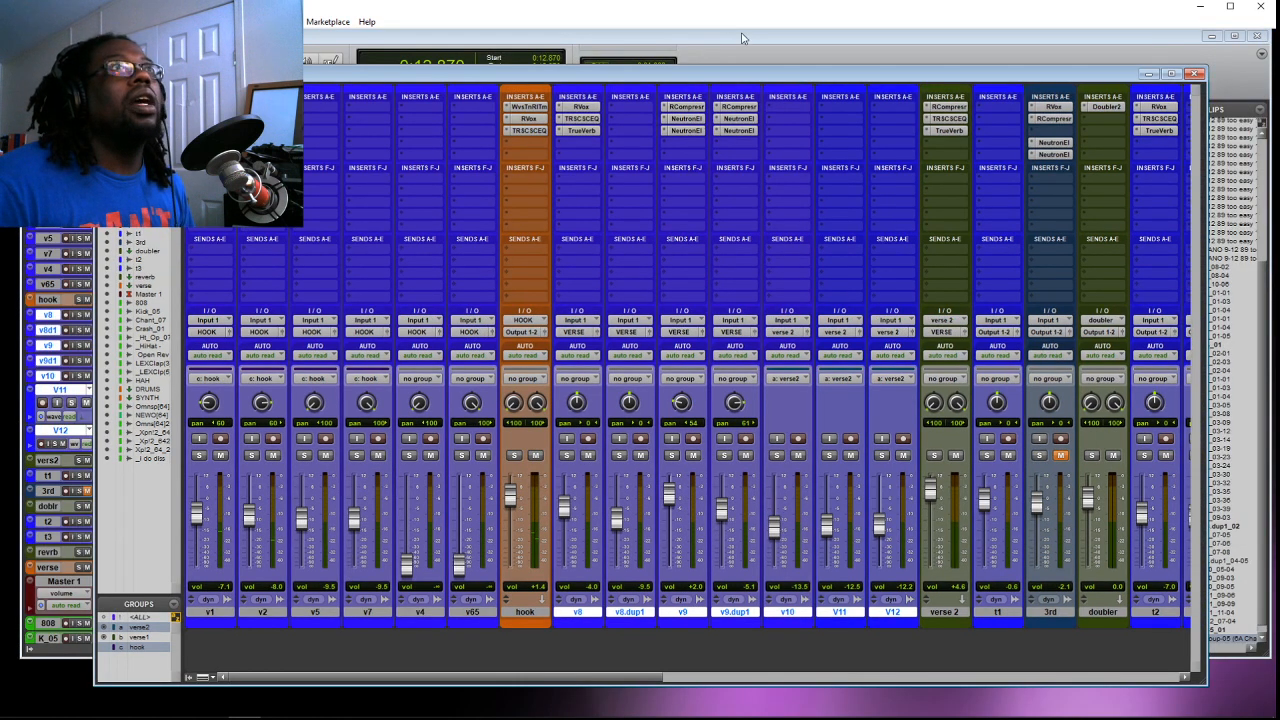
click(744, 43)
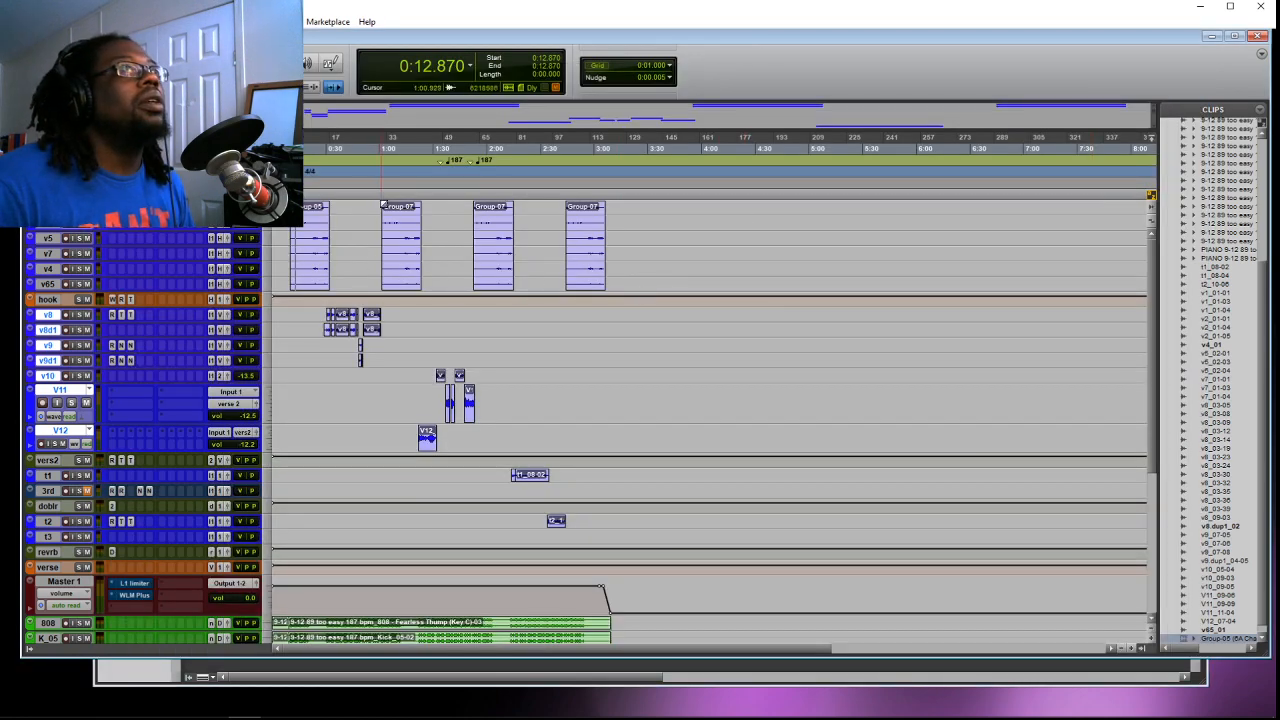
click(333, 148)
key(space)
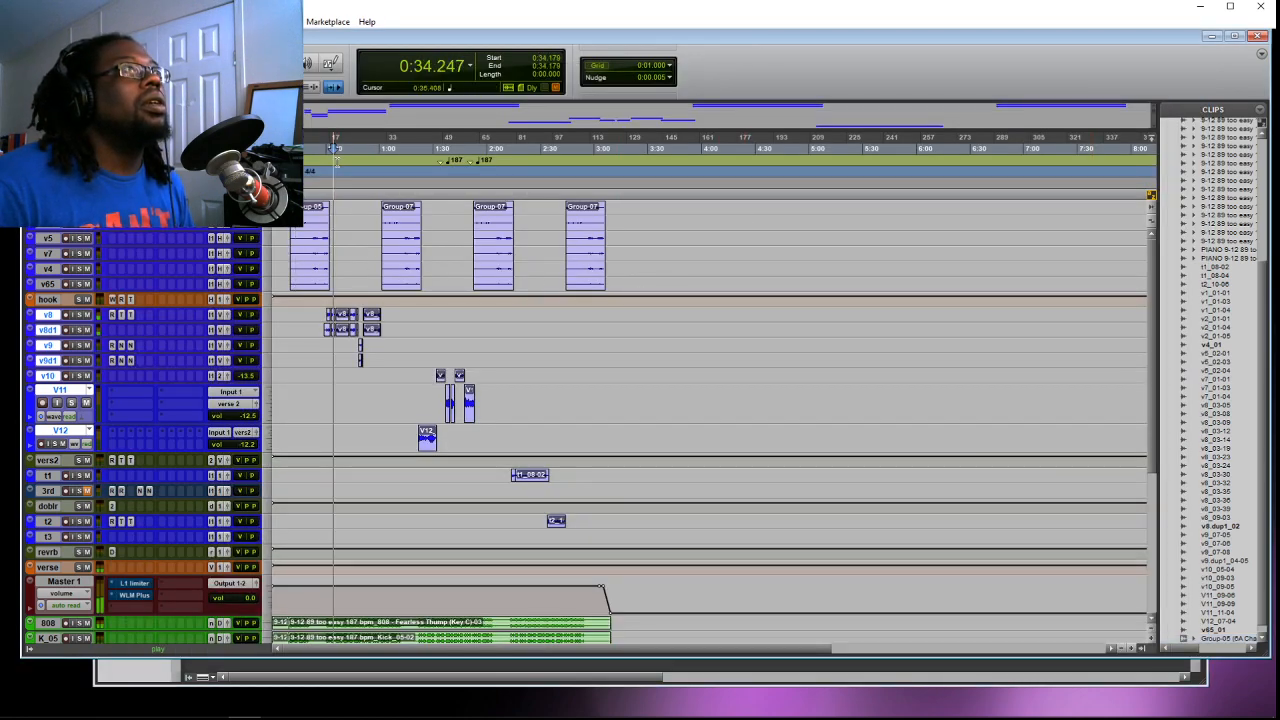
key(ctrl+equal)
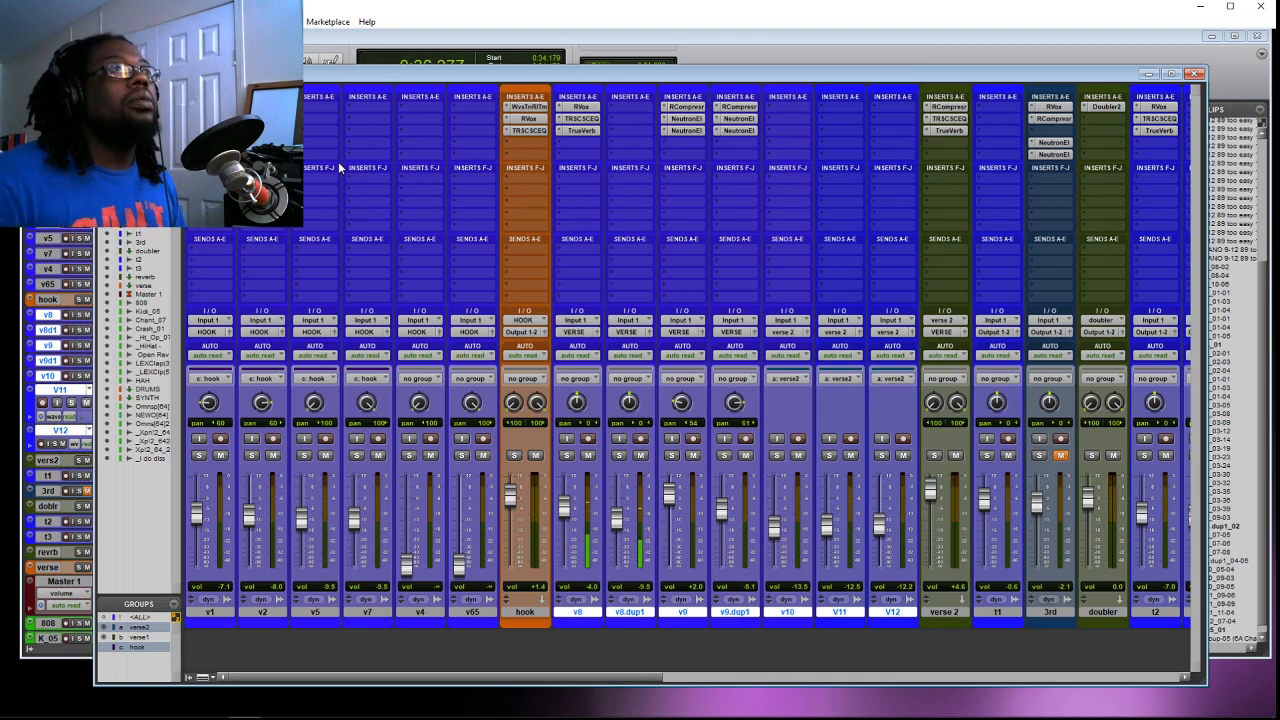
drag(648, 680, 783, 683)
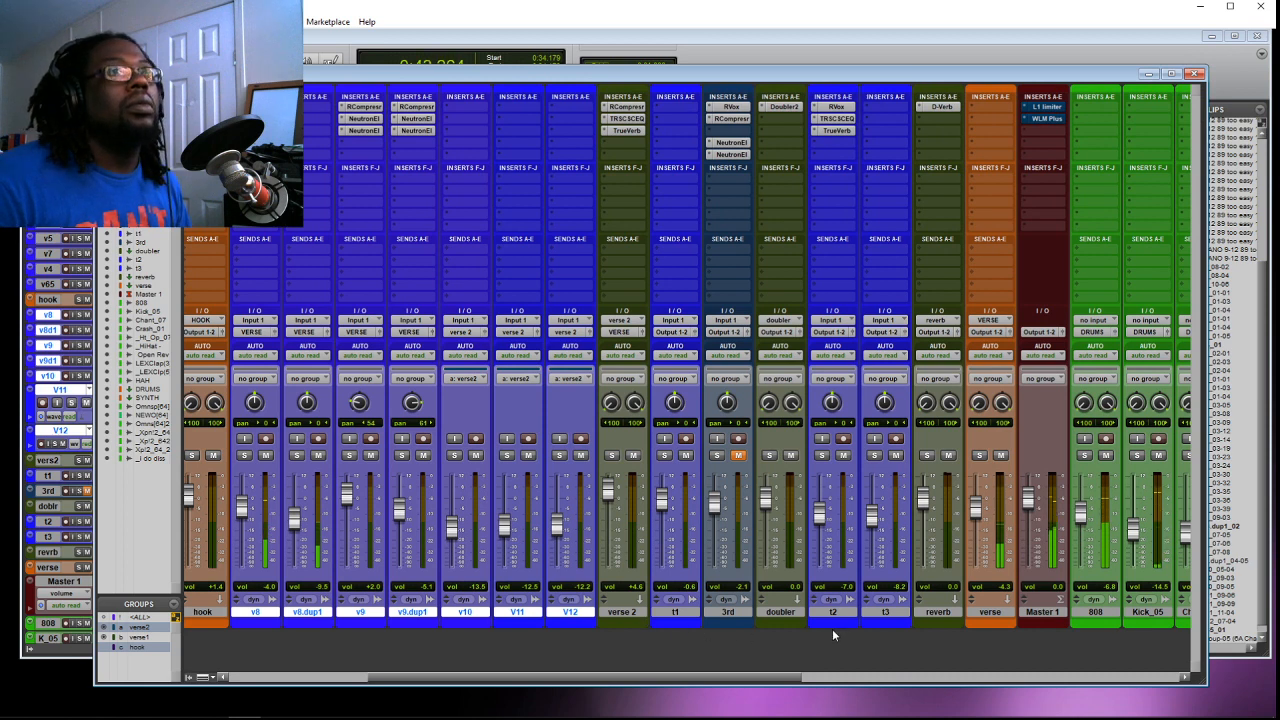
Select the v8 and v8.dup1 channels together, followed by the verse bus they are routed to.
click(258, 613)
click(310, 613)
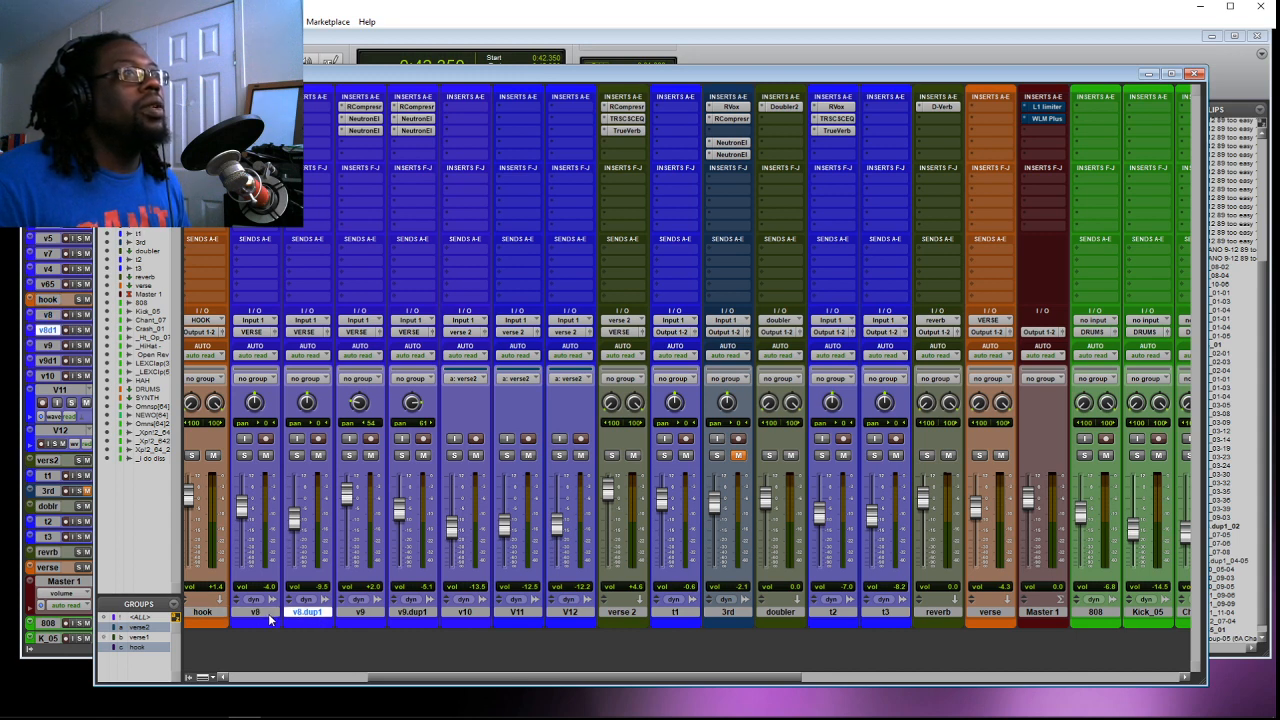
shift+click(265, 613)
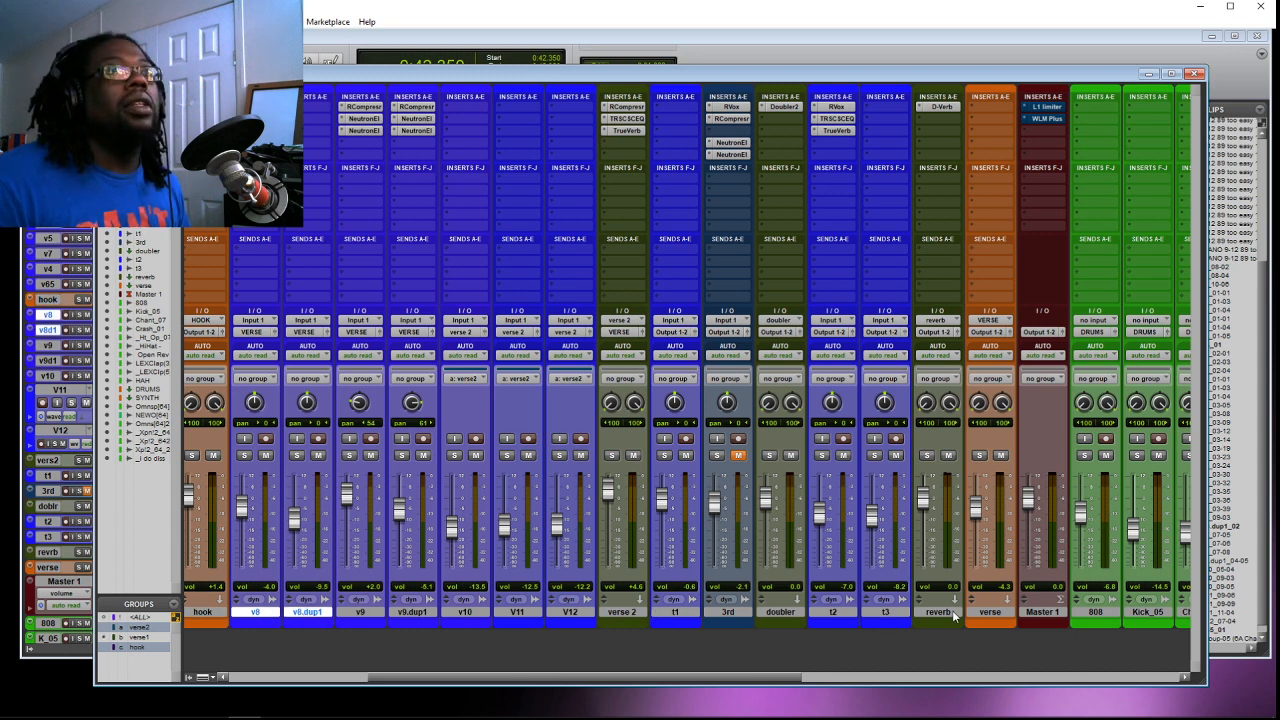
click(990, 612)
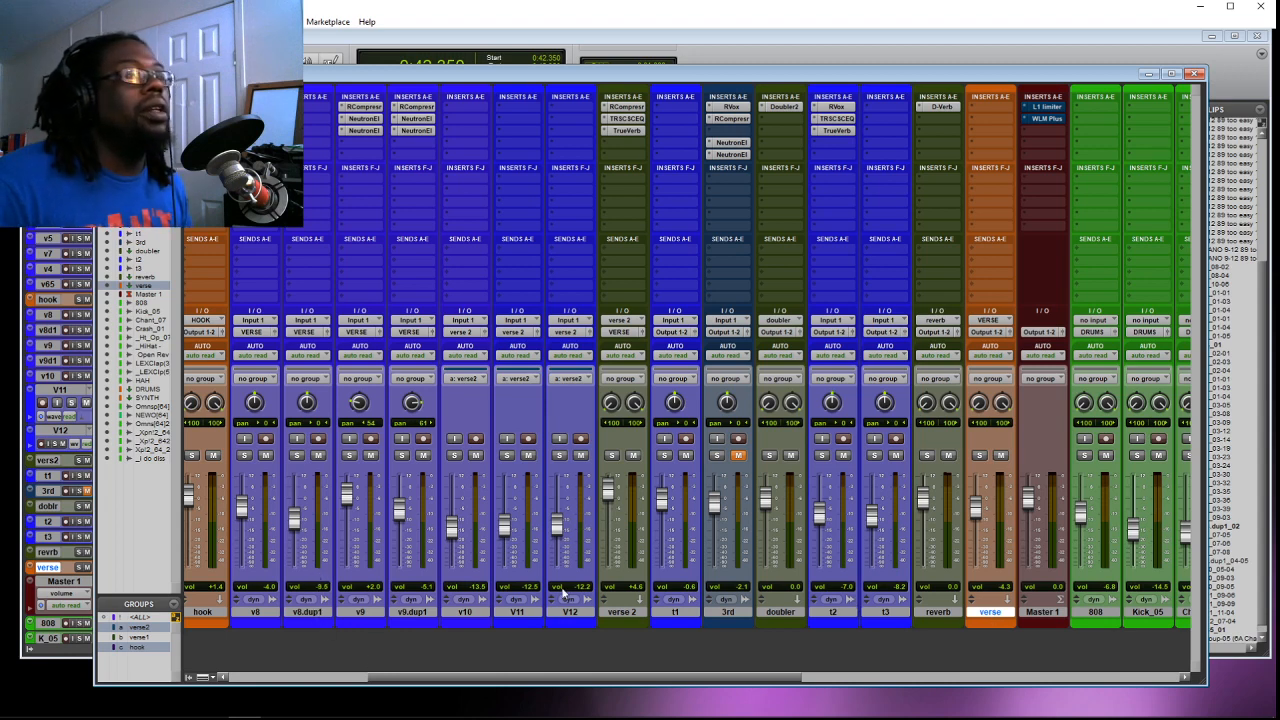
Move the verse bus channel directly after v9.dup1, ahead of v10.
click(362, 613)
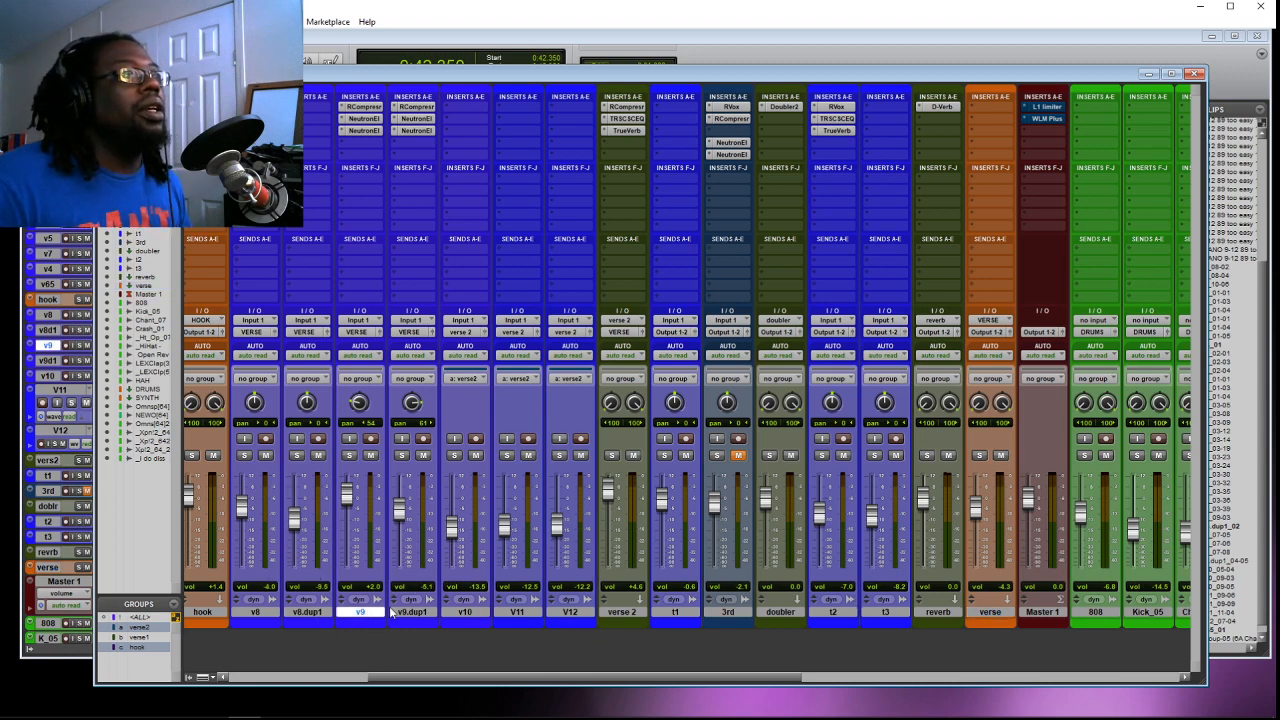
click(406, 613)
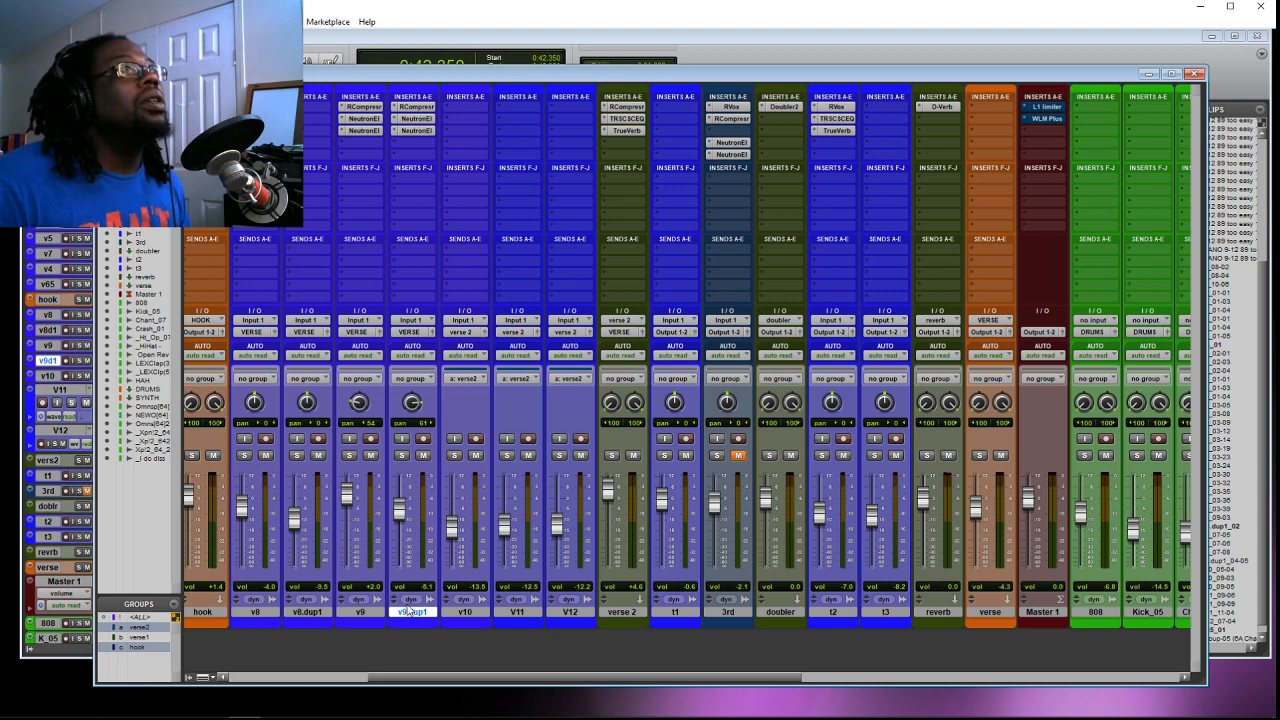
click(1001, 614)
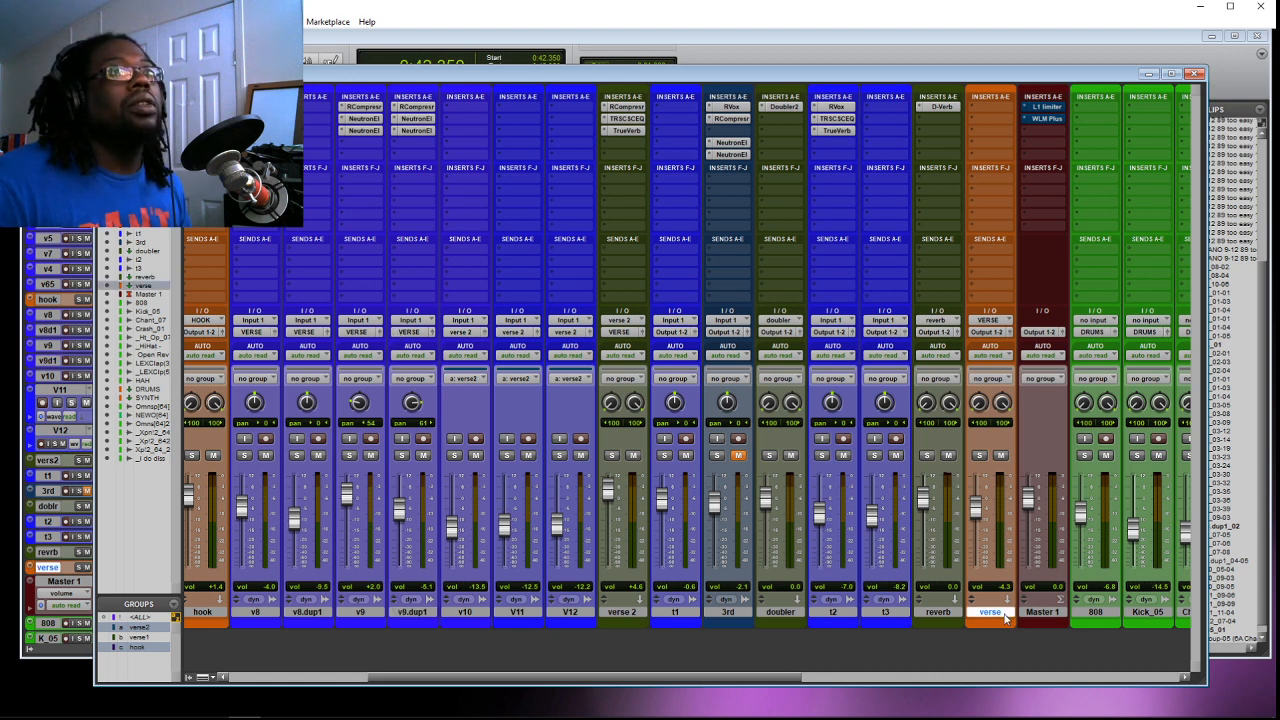
drag(1001, 617, 457, 616)
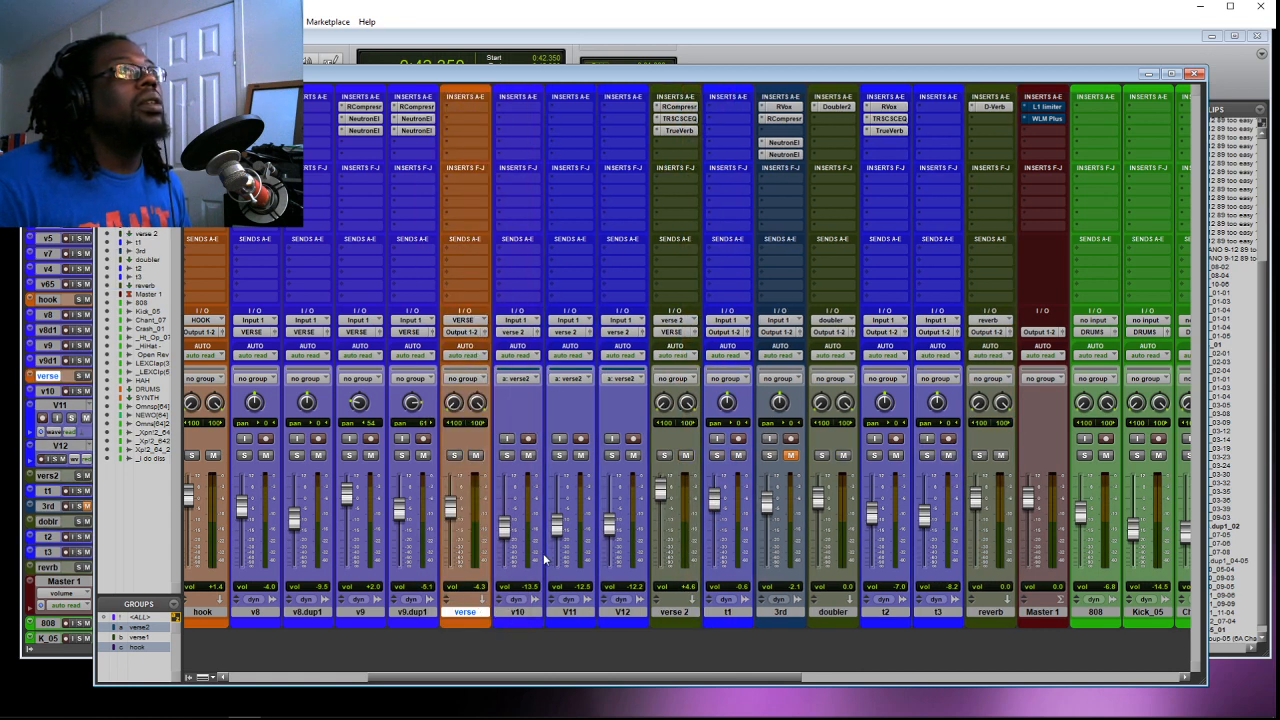
Select the second-verse channels v10 through V12, followed by the verse 2 bus they are routed to.
click(517, 612)
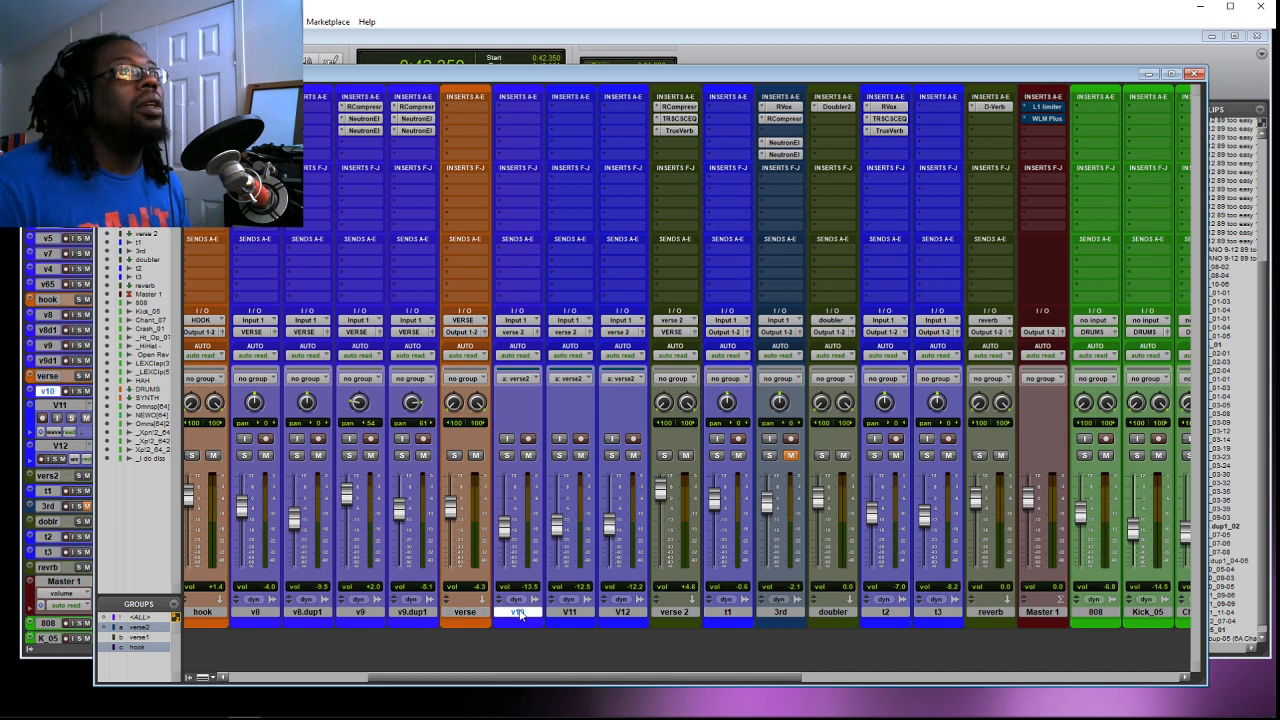
shift+click(620, 613)
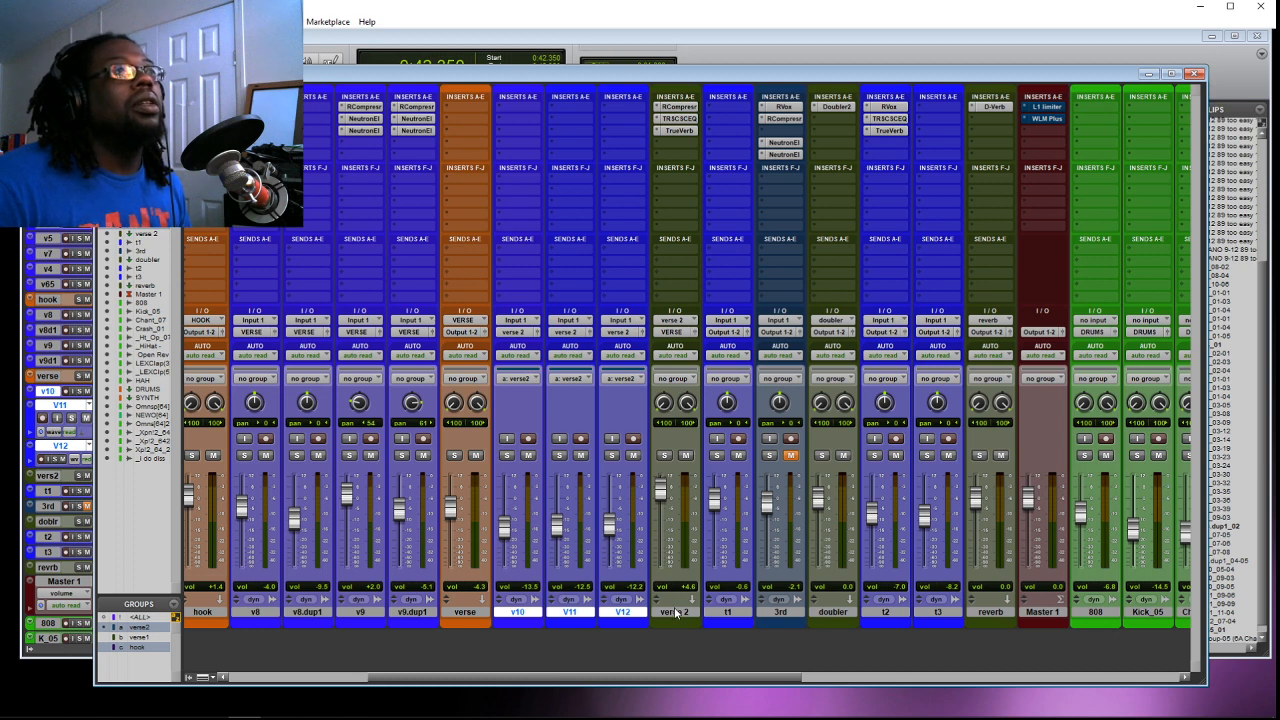
click(674, 613)
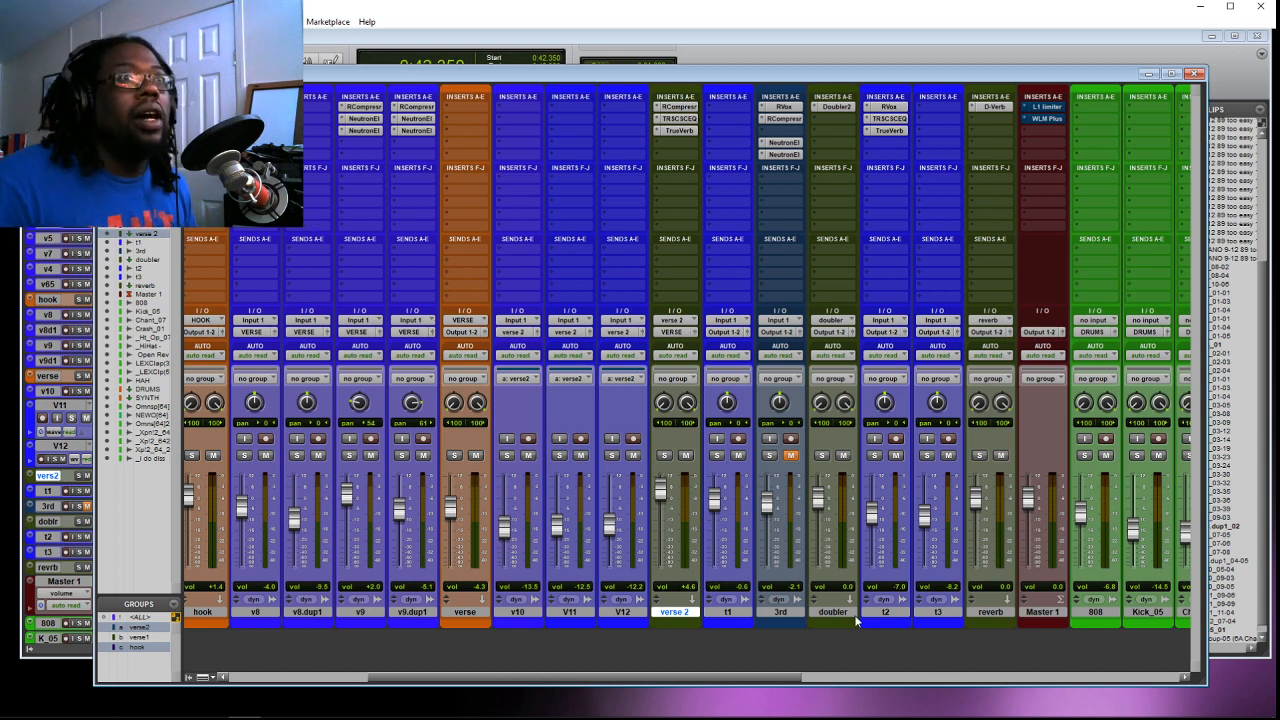
drag(758, 682, 537, 690)
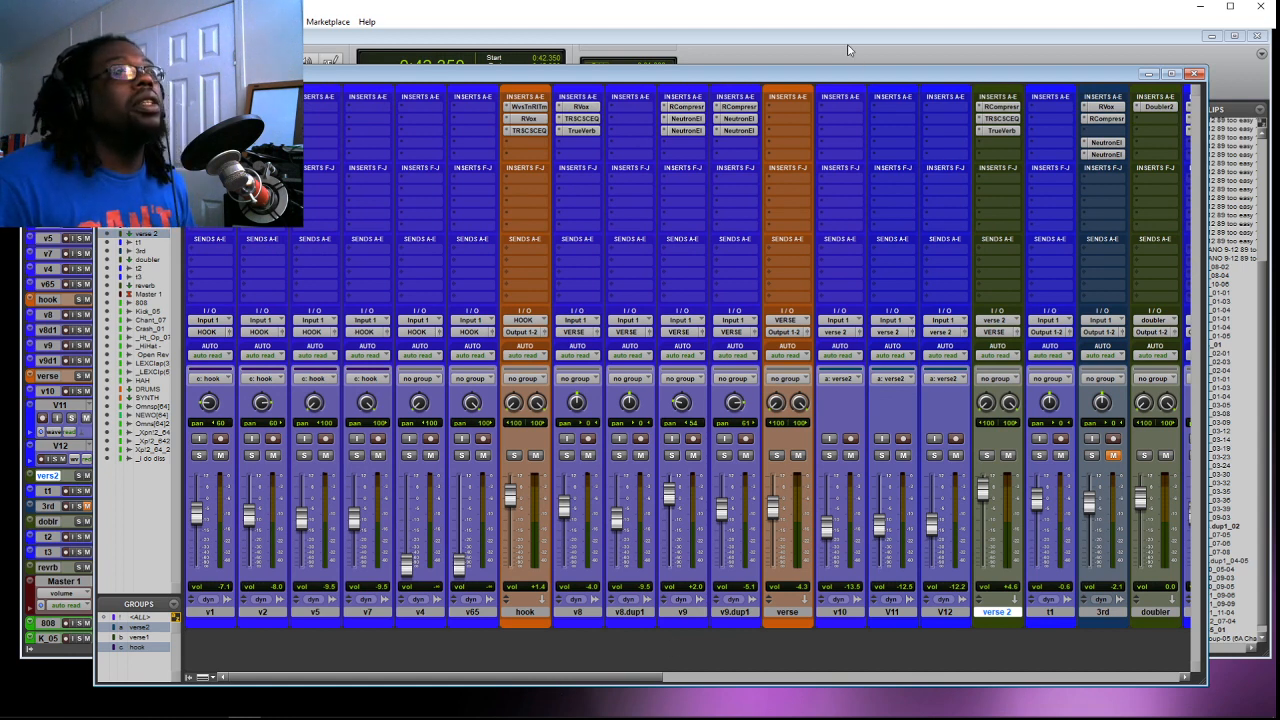
Return to the Edit window and look through the track order from the hook tracks down to the beat tracks.
key(ctrl+equal)
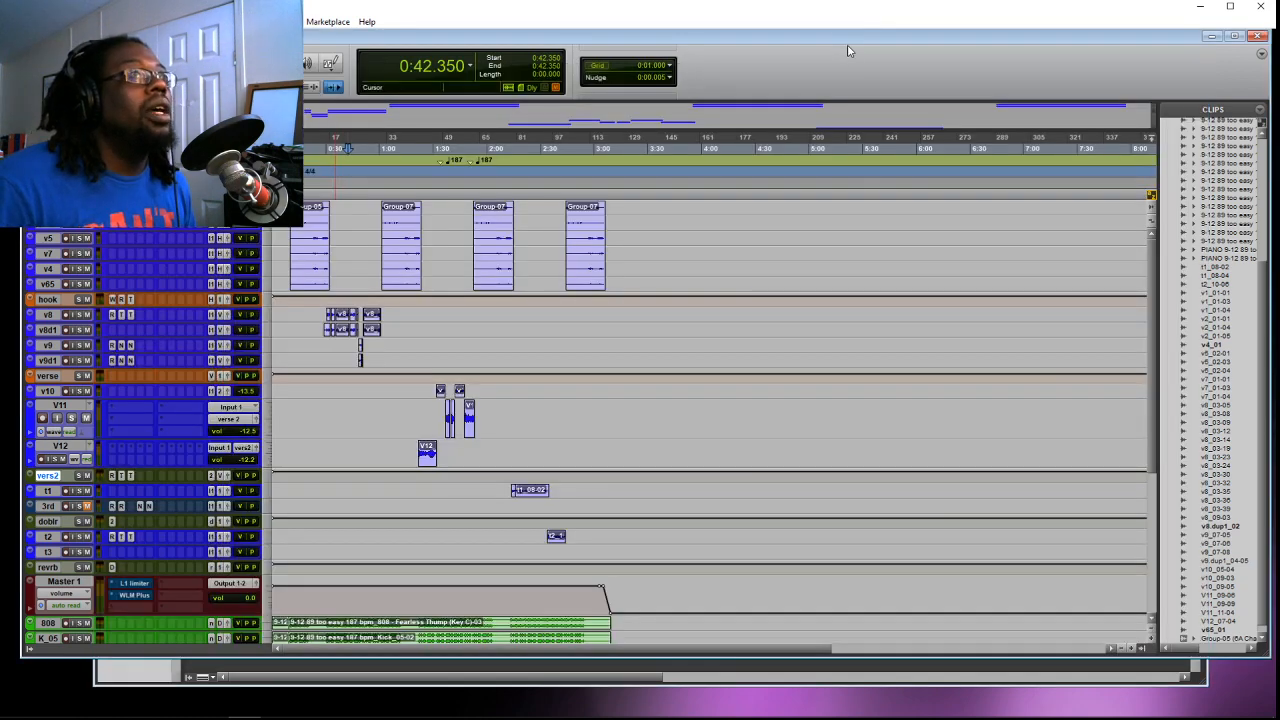
scroll(863, 360, down, 2)
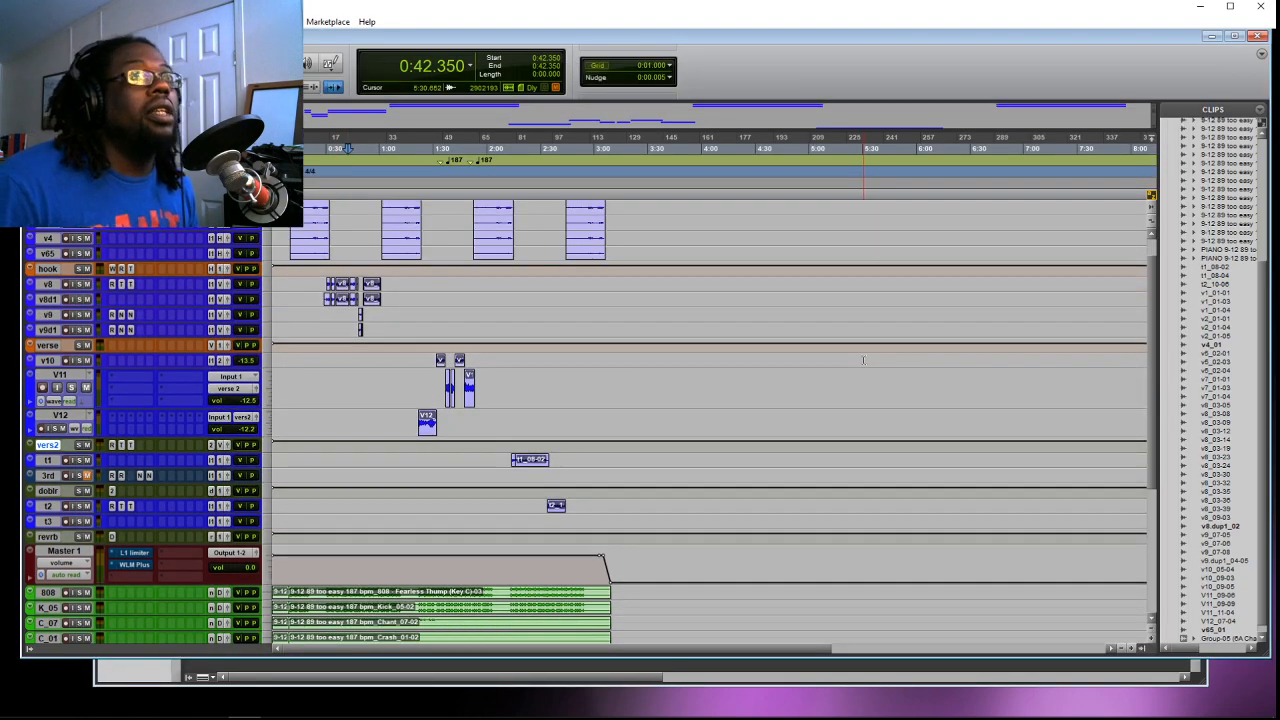
scroll(863, 360, down, 8)
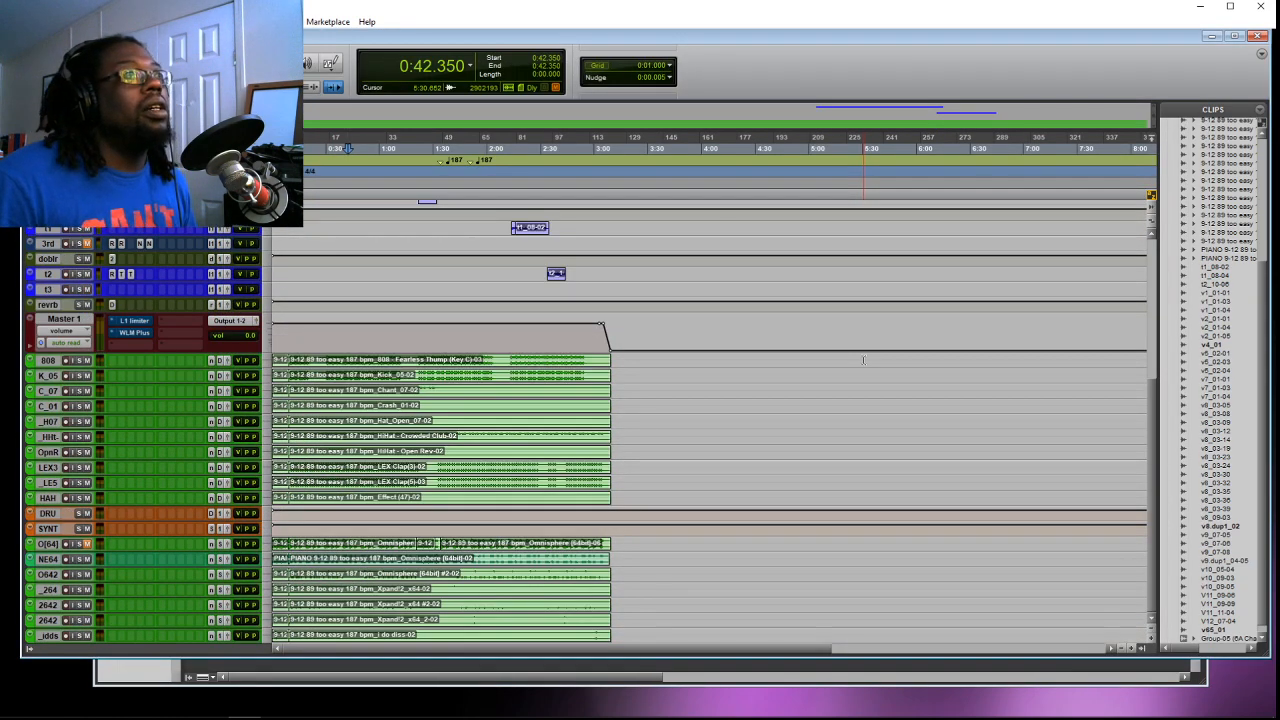
scroll(863, 360, up, 9)
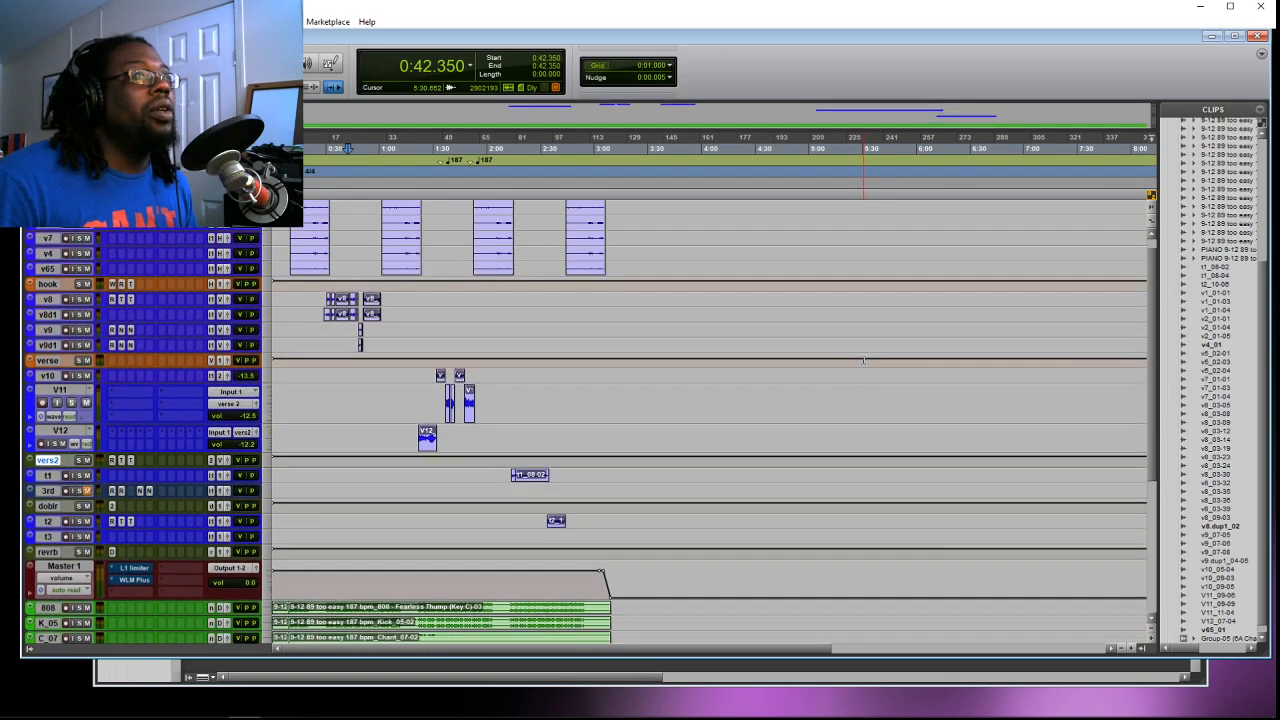